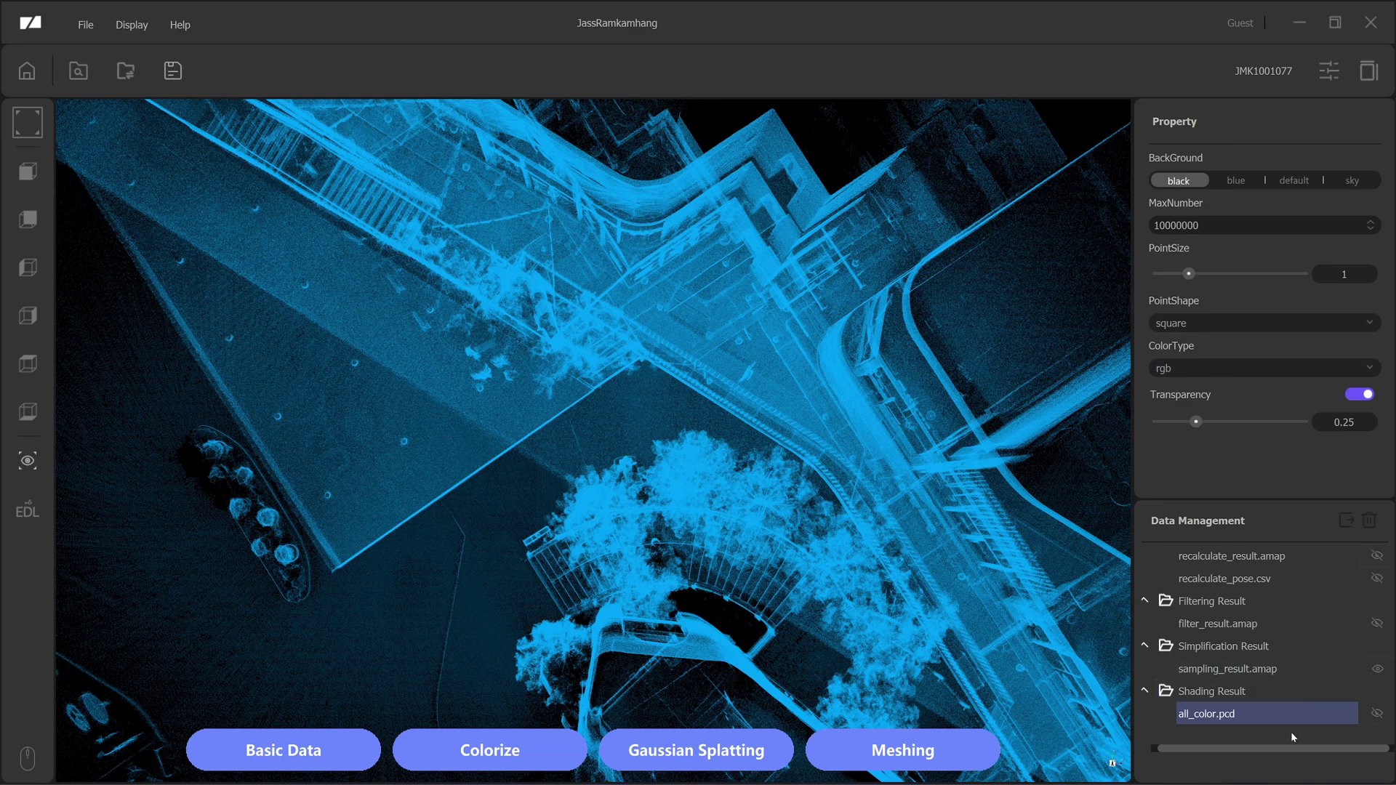
# Step: Show the all_color.pcd shading result in Data Management
pyautogui.click(1377, 715)
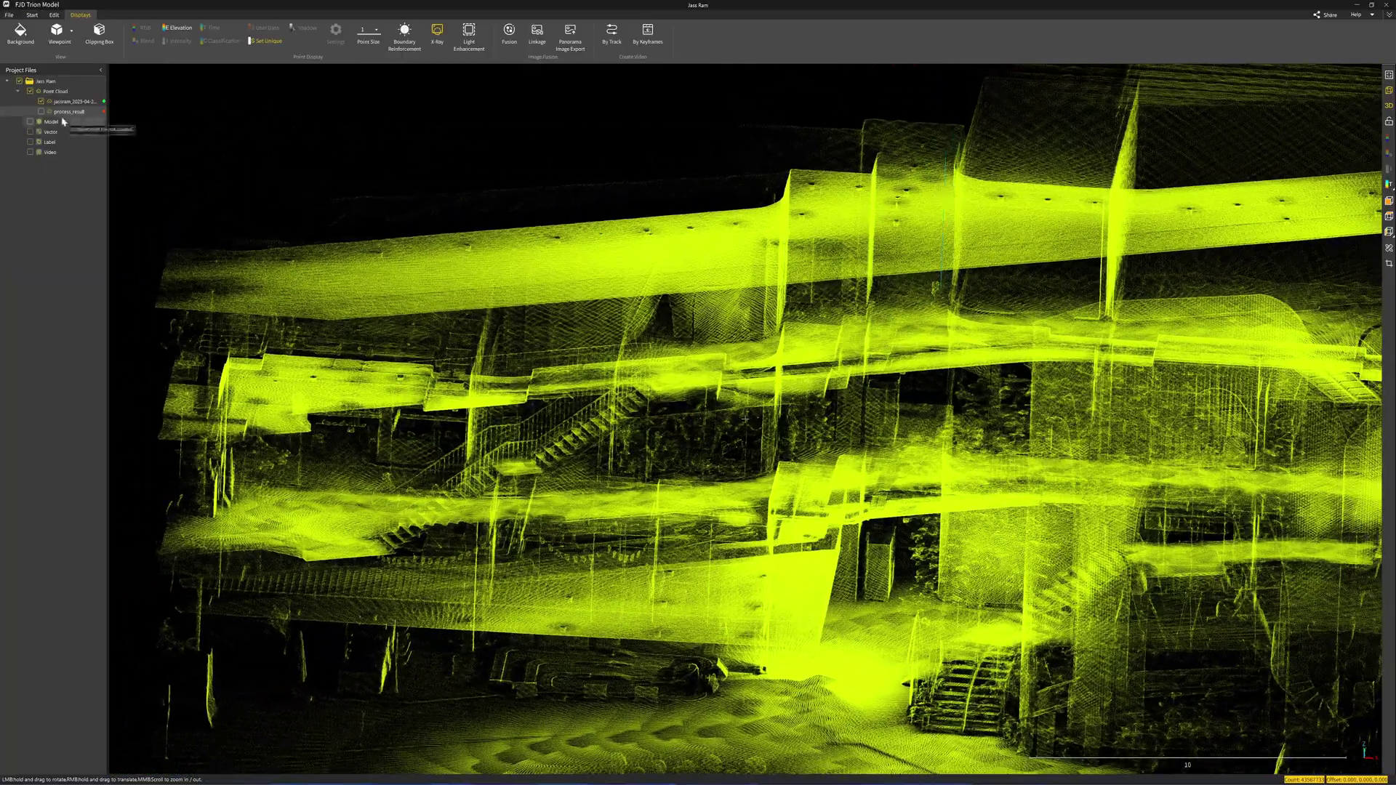
# Step: Briefly overlay process_result on the scan, hide it again, and switch to the front elevation
pyautogui.click(41, 111)
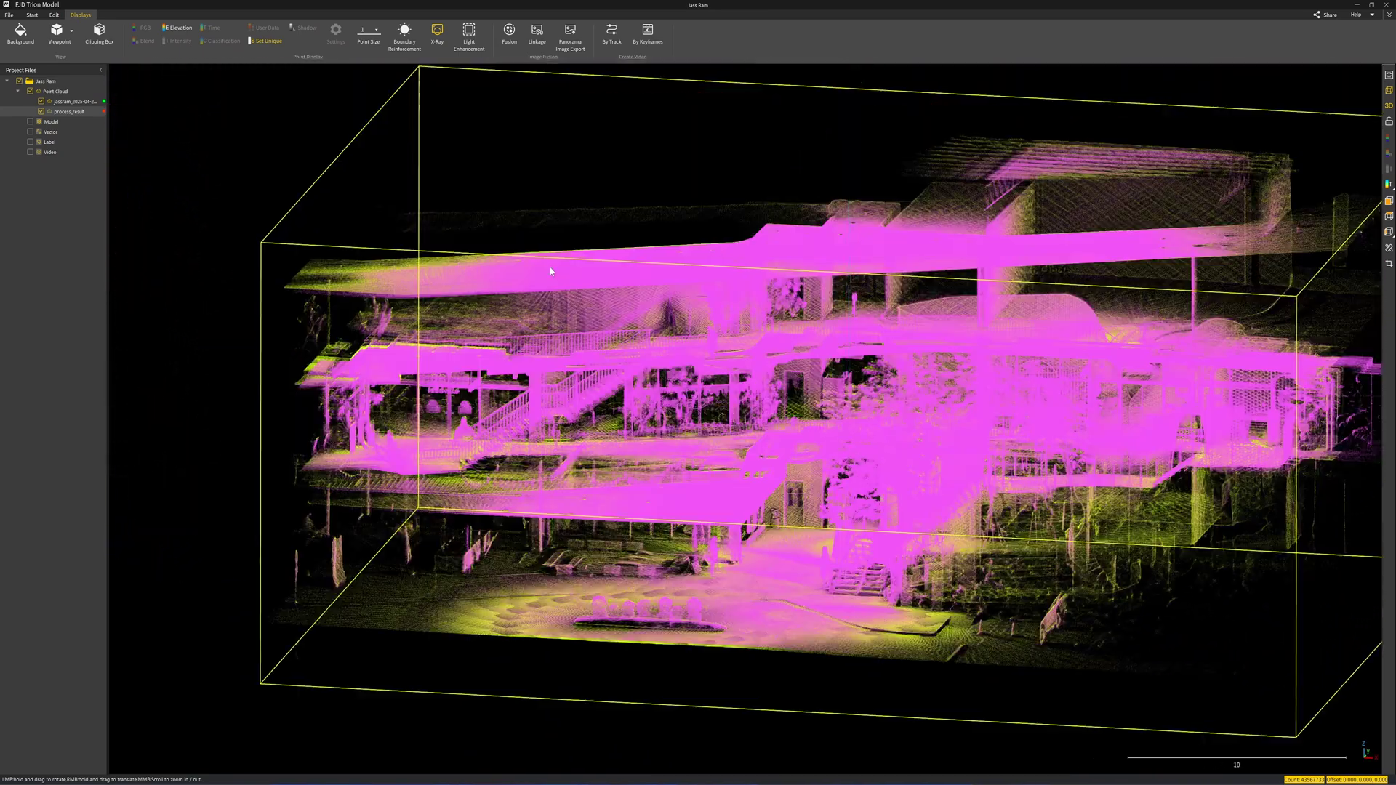
pyautogui.click(40, 112)
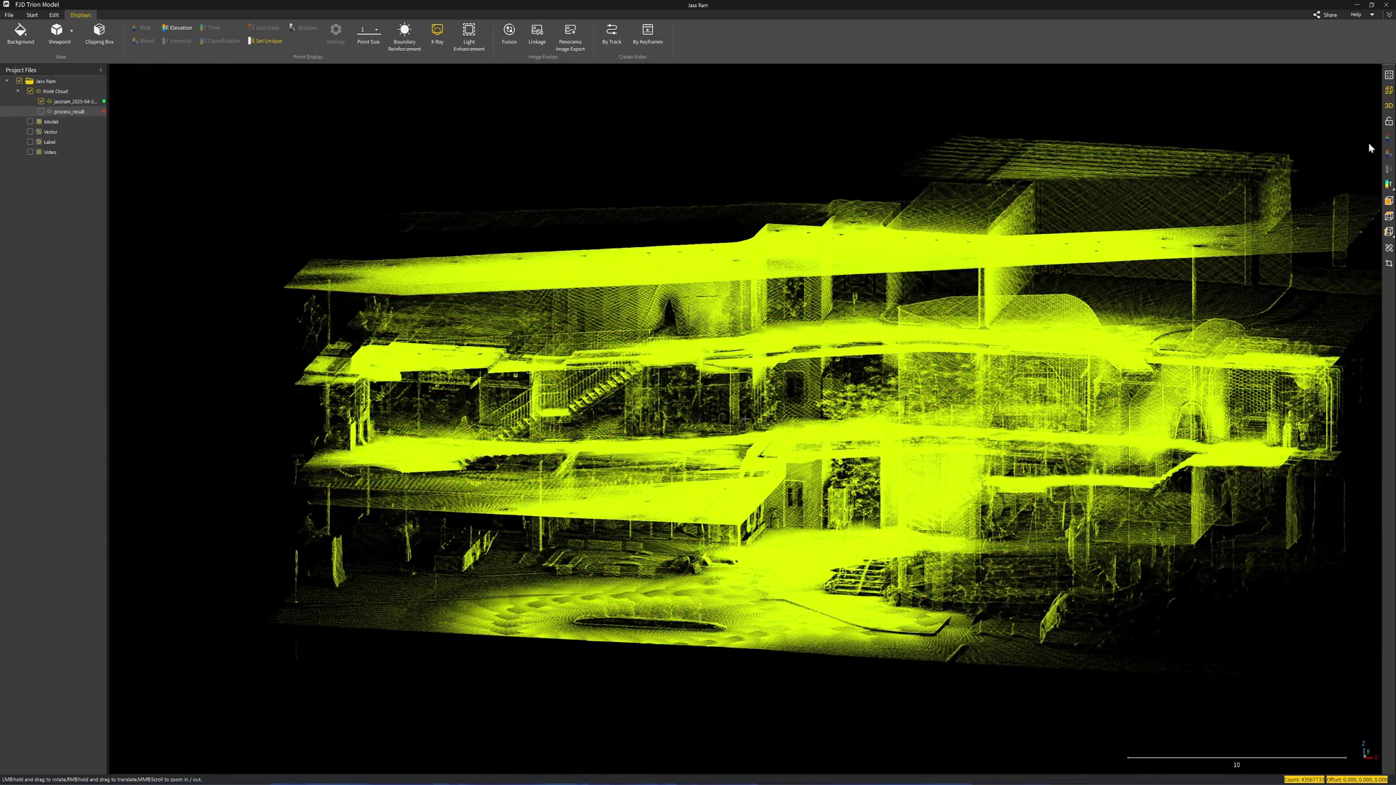
pyautogui.click(1388, 201)
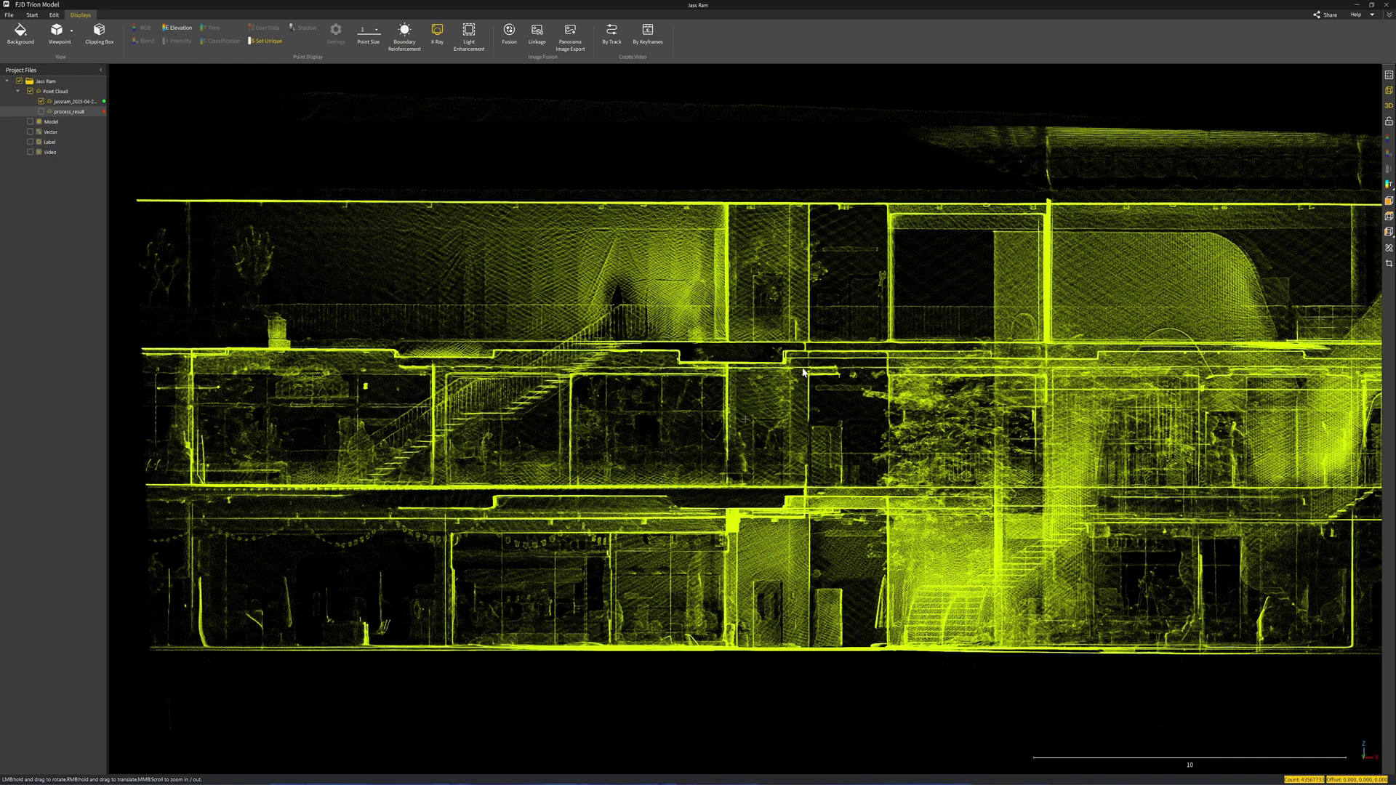
# Step: Switch to a side elevation and overlay the magenta process_result cloud on the yellow scan
pyautogui.moveTo(701, 426); pyautogui.dragTo(639, 623, button='right')
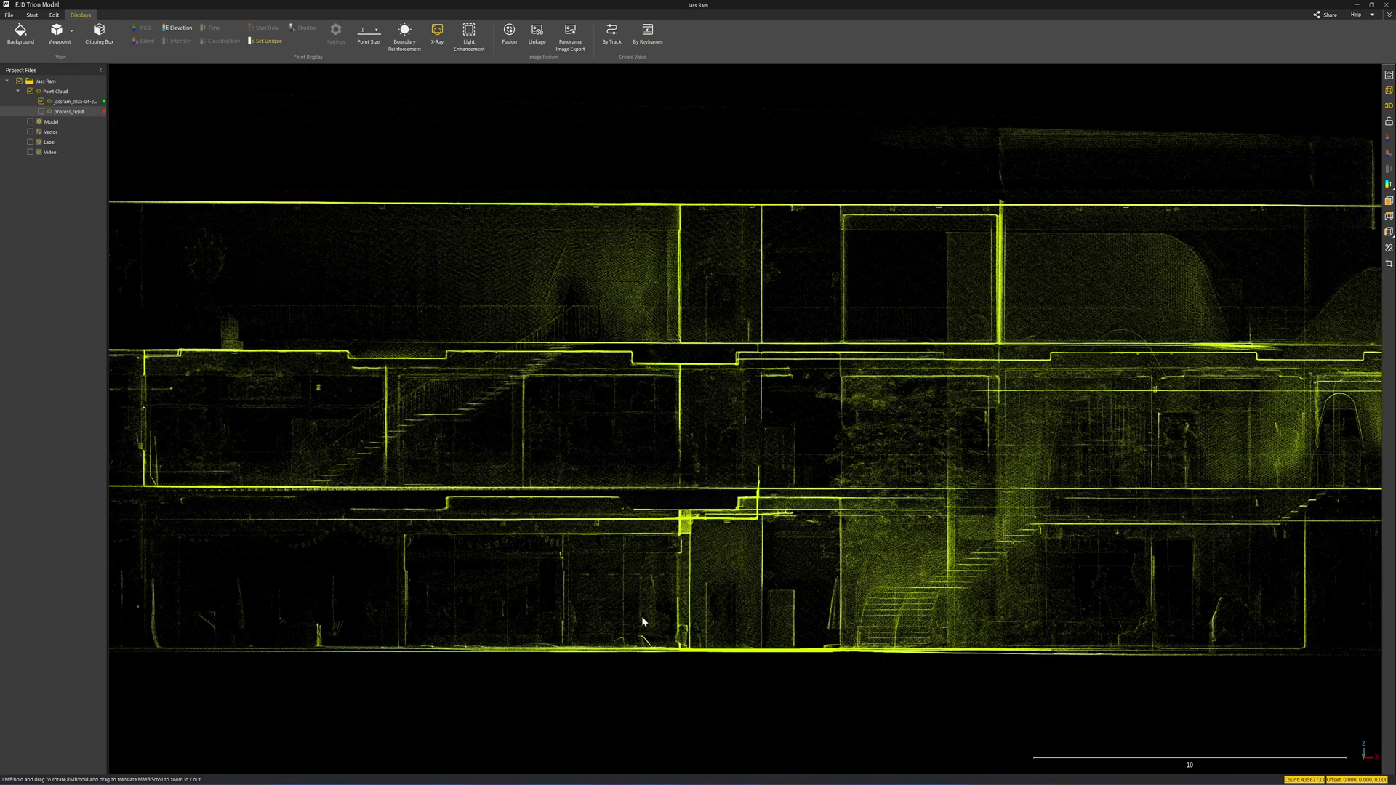
pyautogui.scroll(-1, 726, 570)
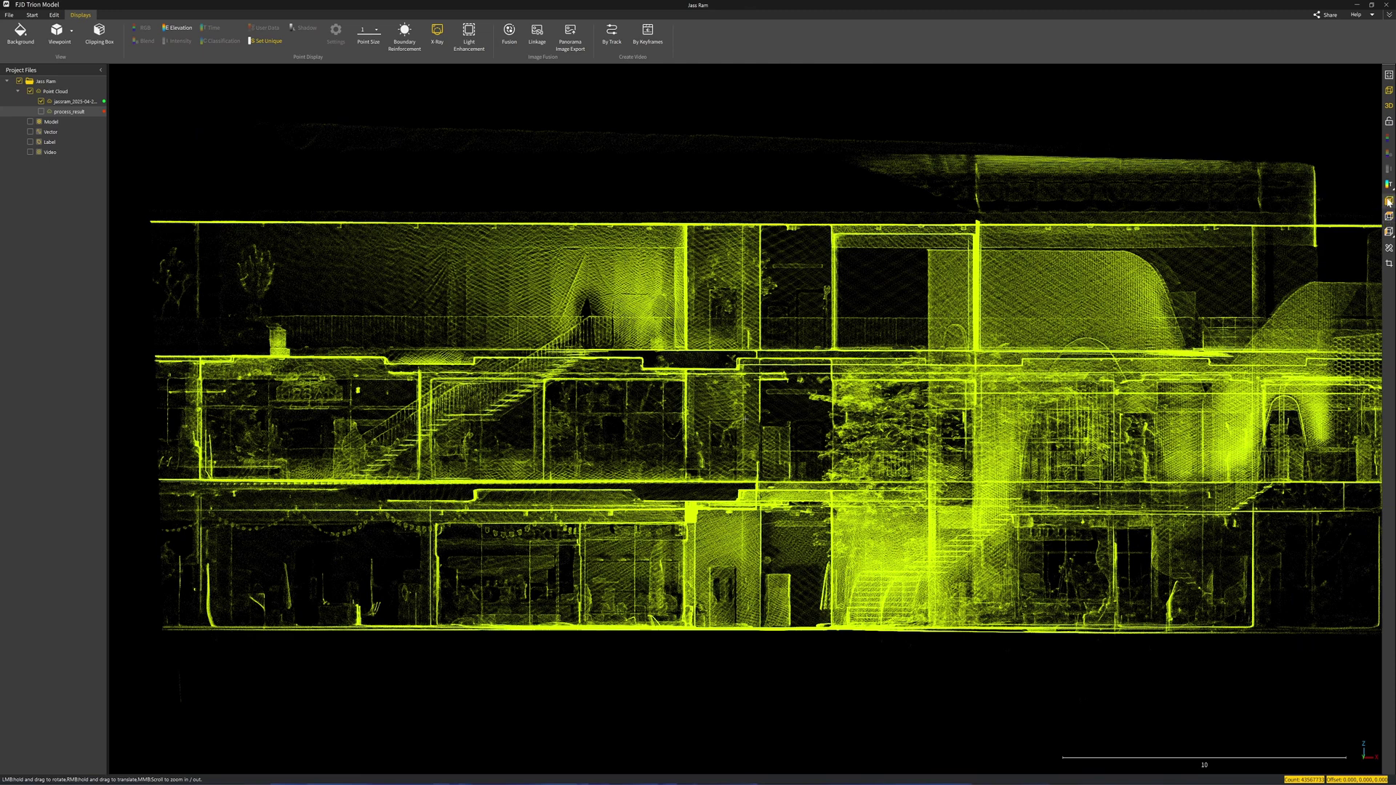
pyautogui.click(1388, 247)
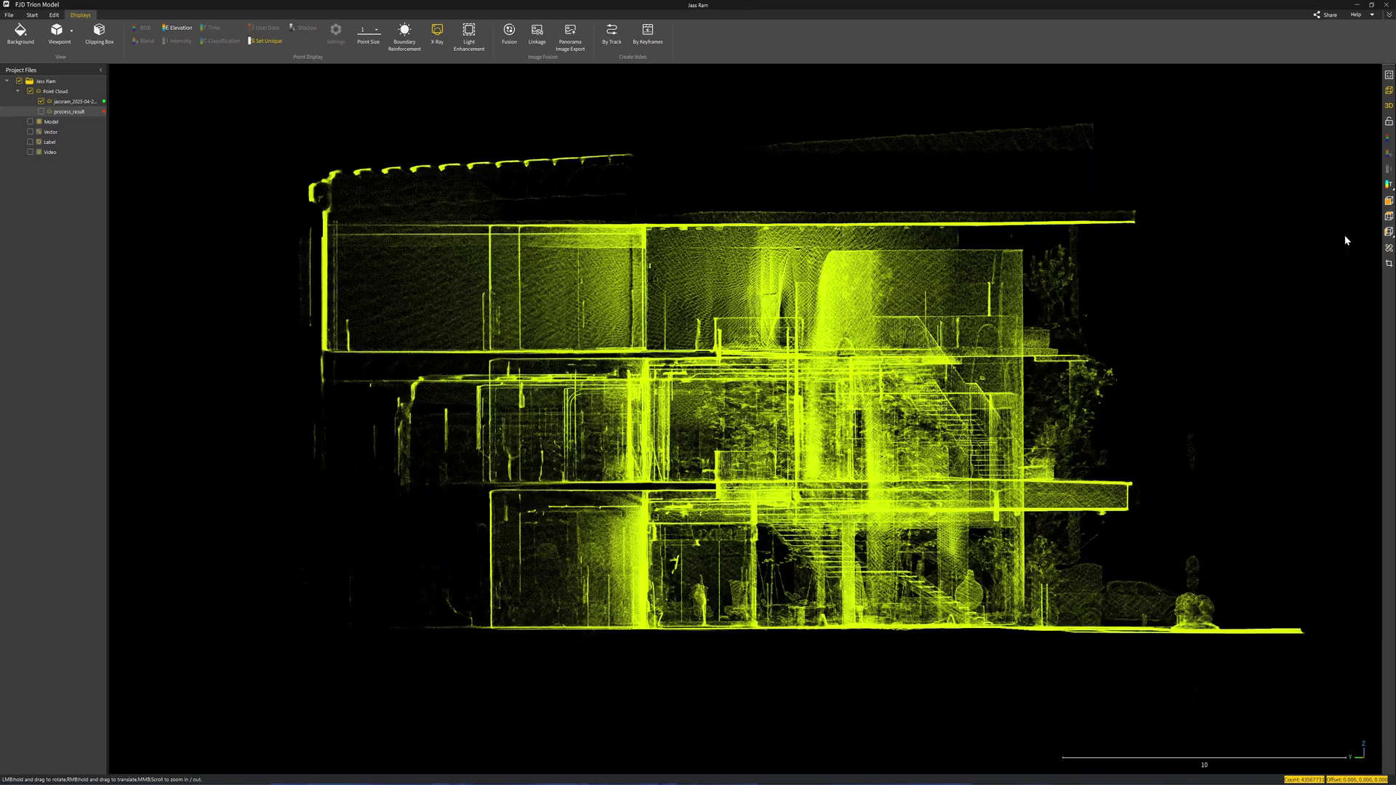
pyautogui.moveTo(934, 561); pyautogui.dragTo(834, 131, button='right')
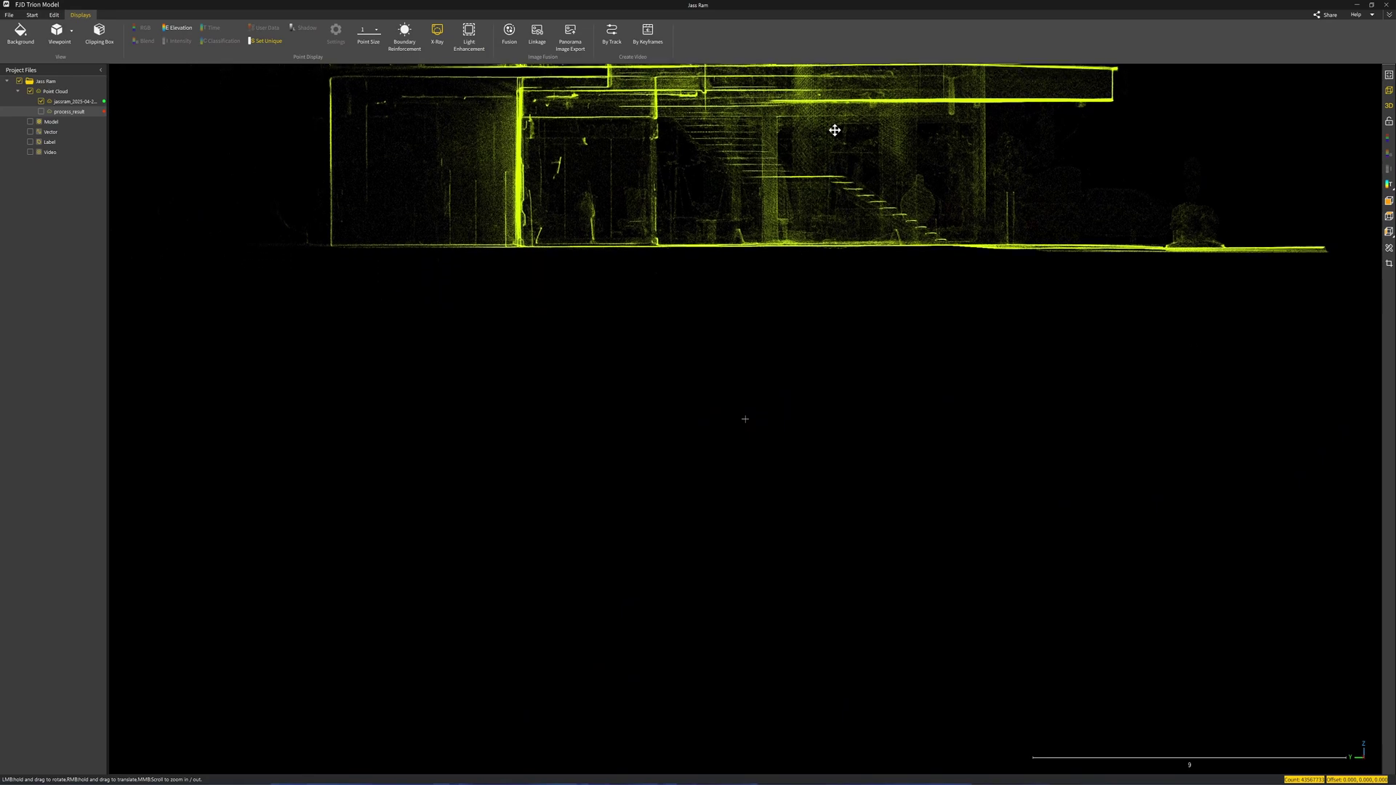
pyautogui.scroll(5, 847, 405)
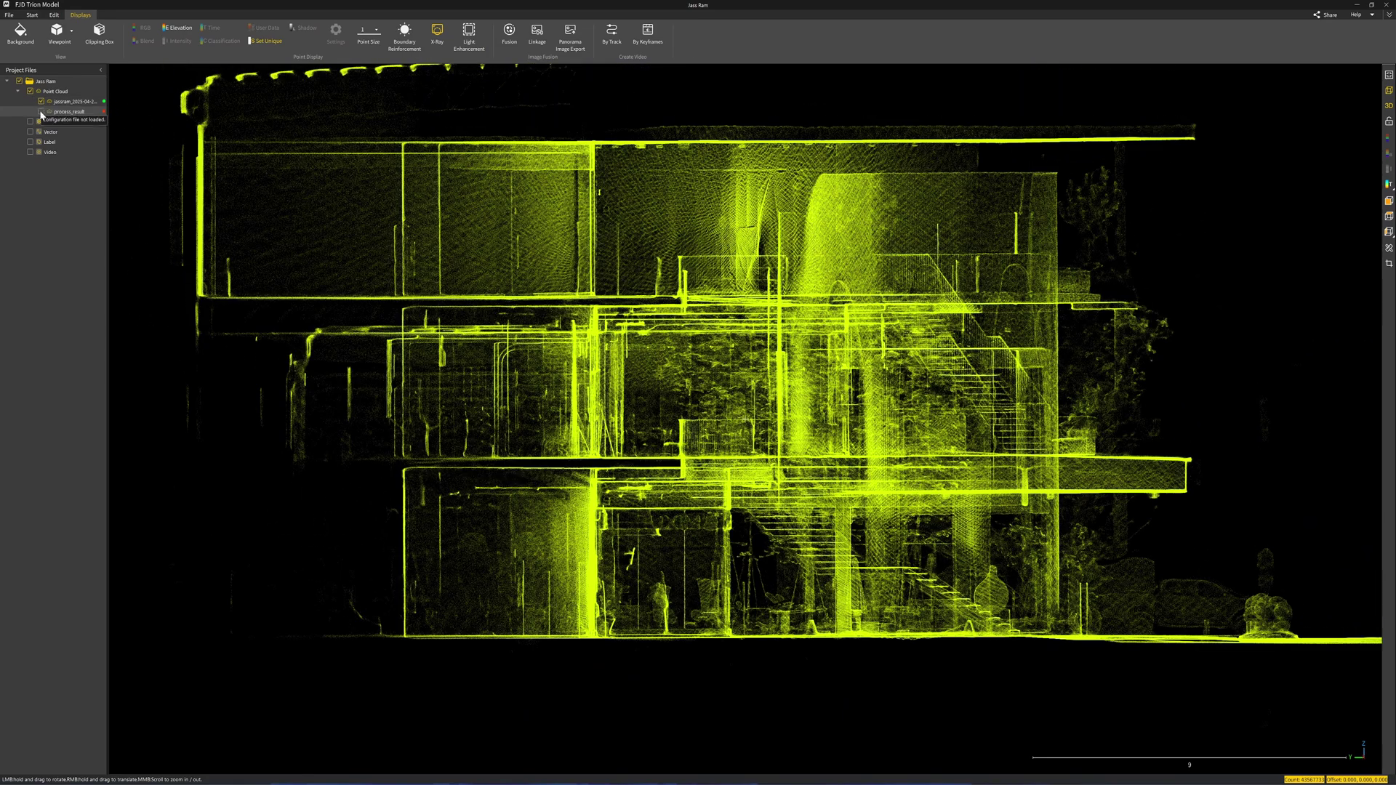
pyautogui.click(41, 111)
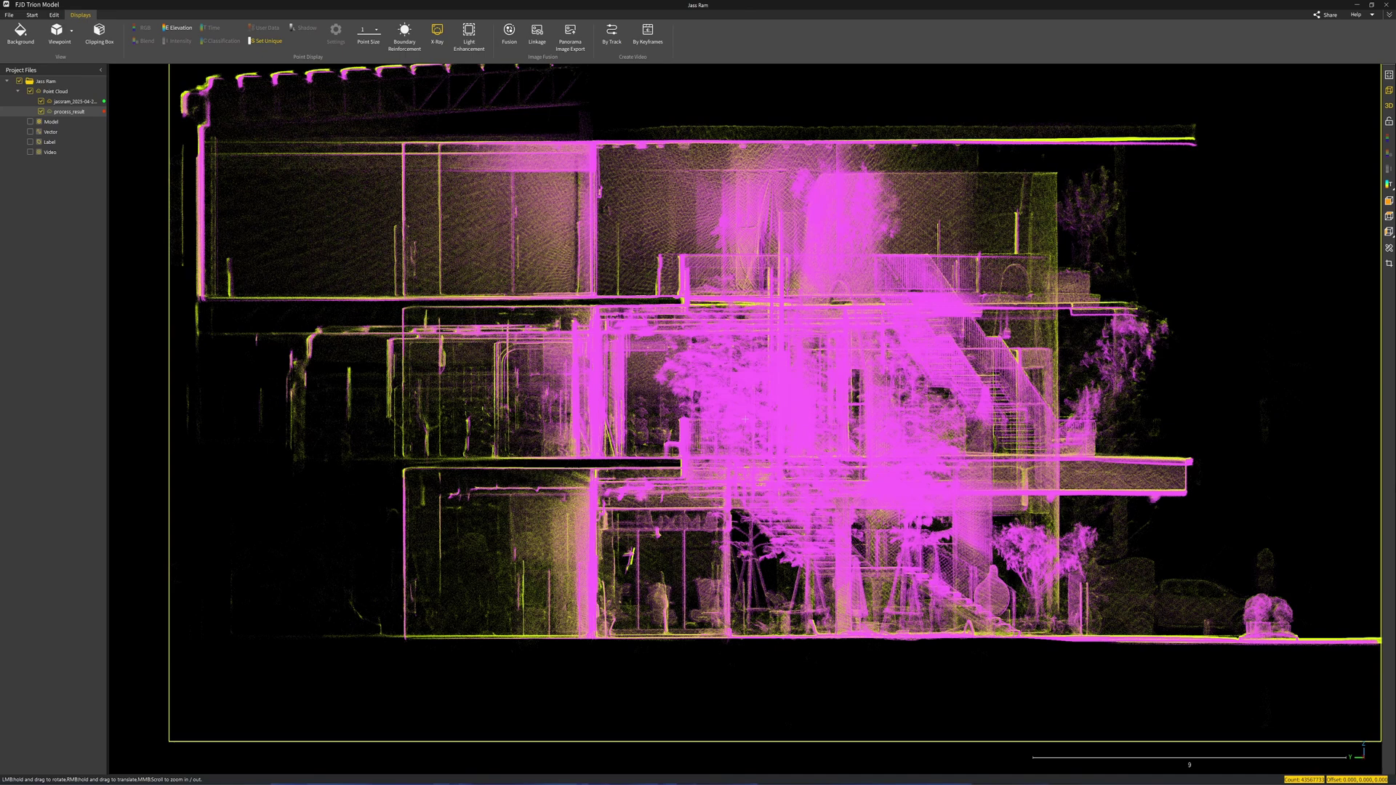
# Step: Zoom and pan across the cantilever slab to compare the processed and original clouds closely
pyautogui.scroll(3, 322, 286)
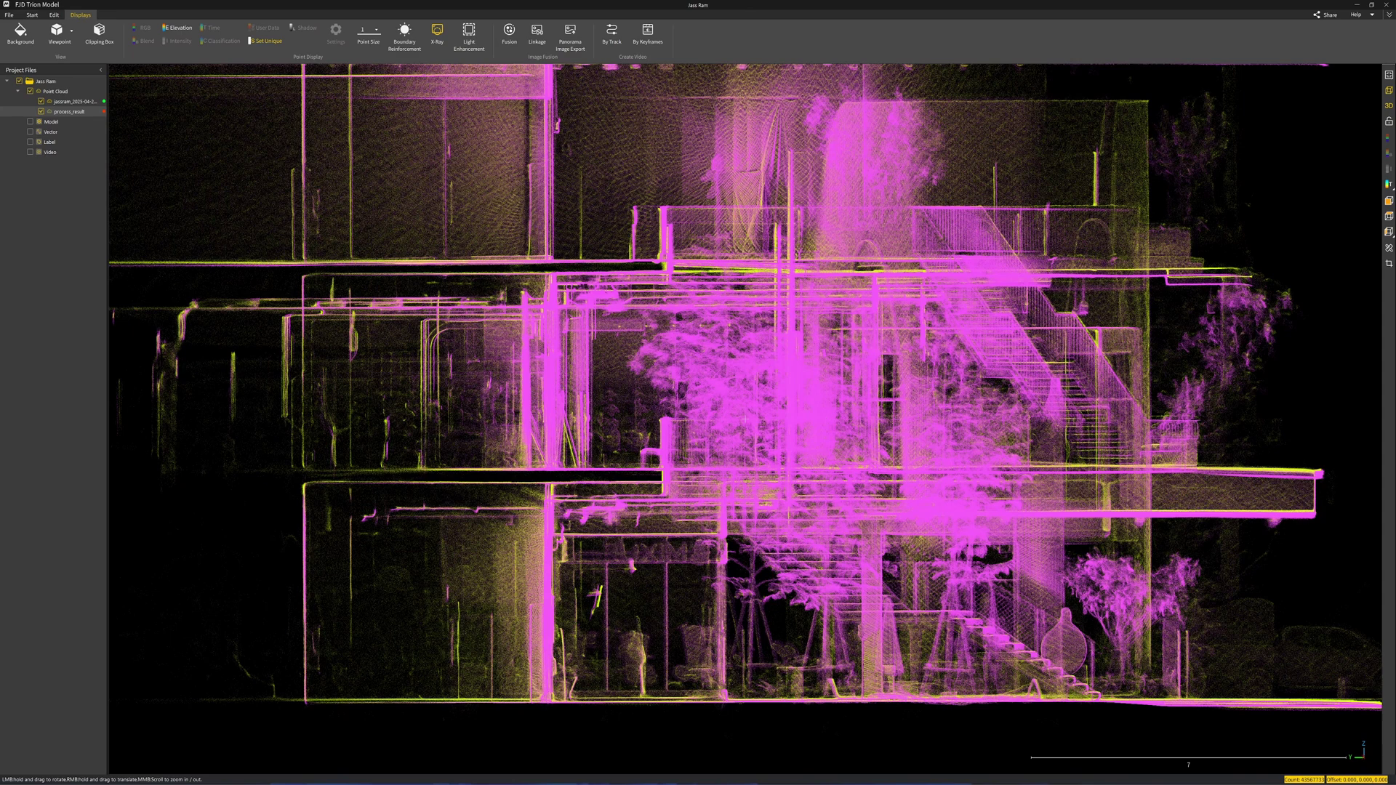
pyautogui.scroll(3, 874, 341)
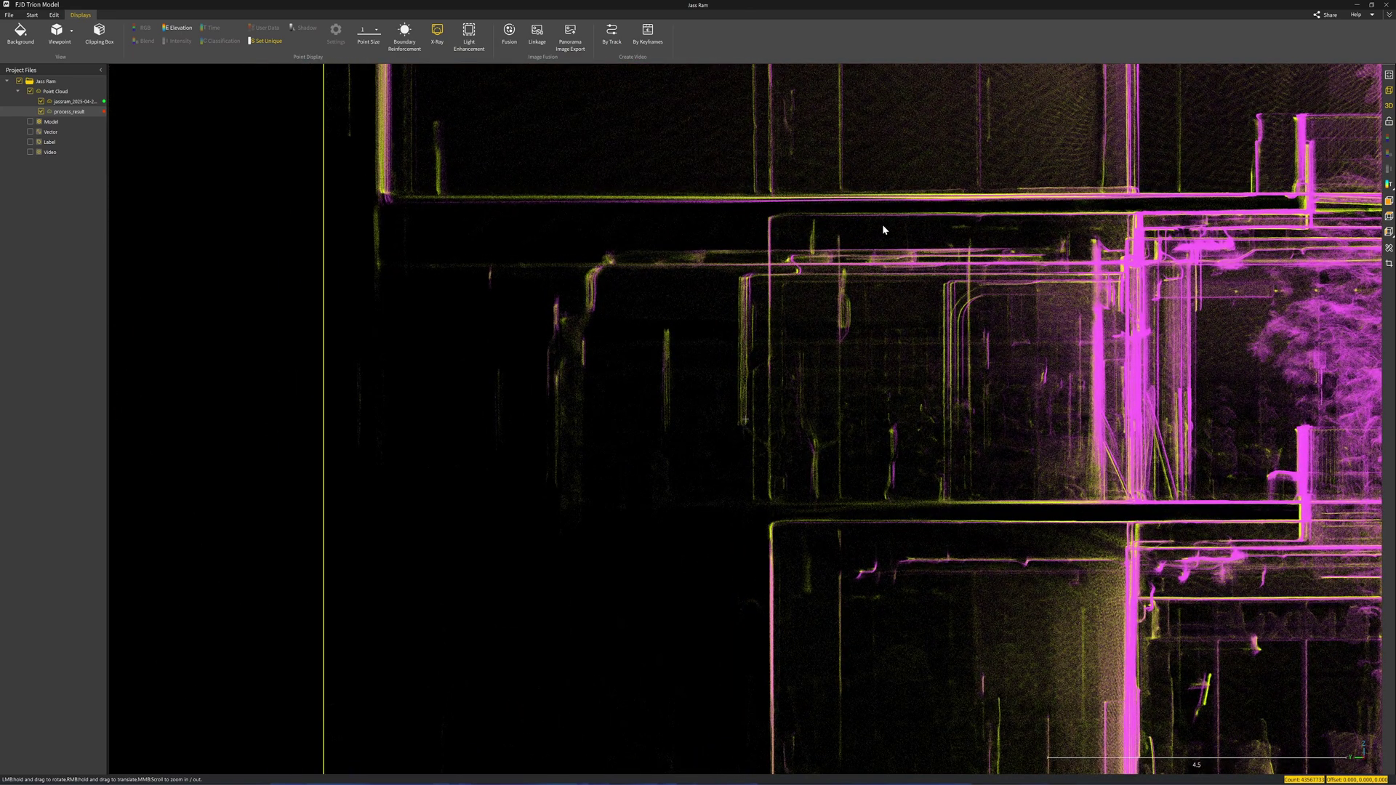
pyautogui.moveTo(884, 227); pyautogui.dragTo(517, 220, button='right')
pyautogui.scroll(-3, 865, 272)
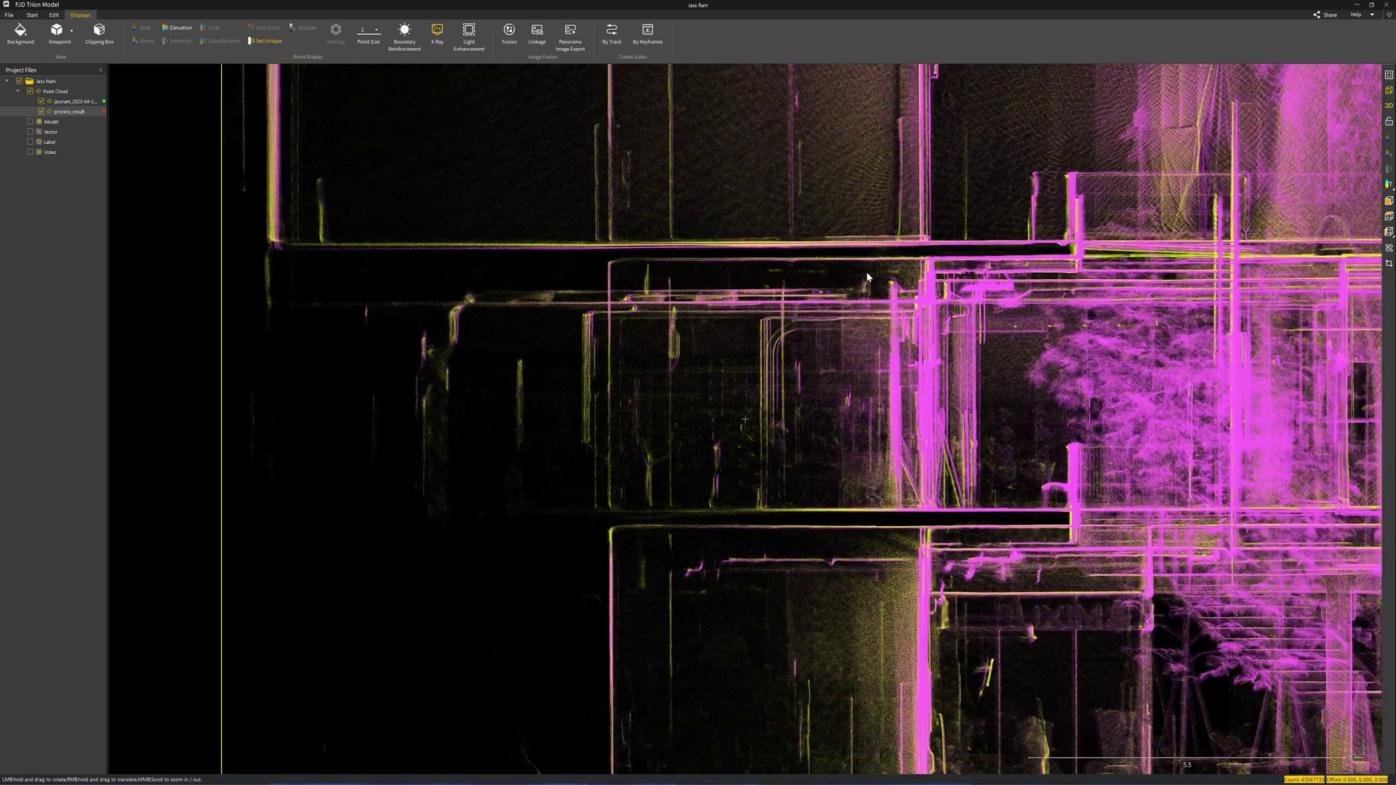
pyautogui.scroll(1, 355, 279)
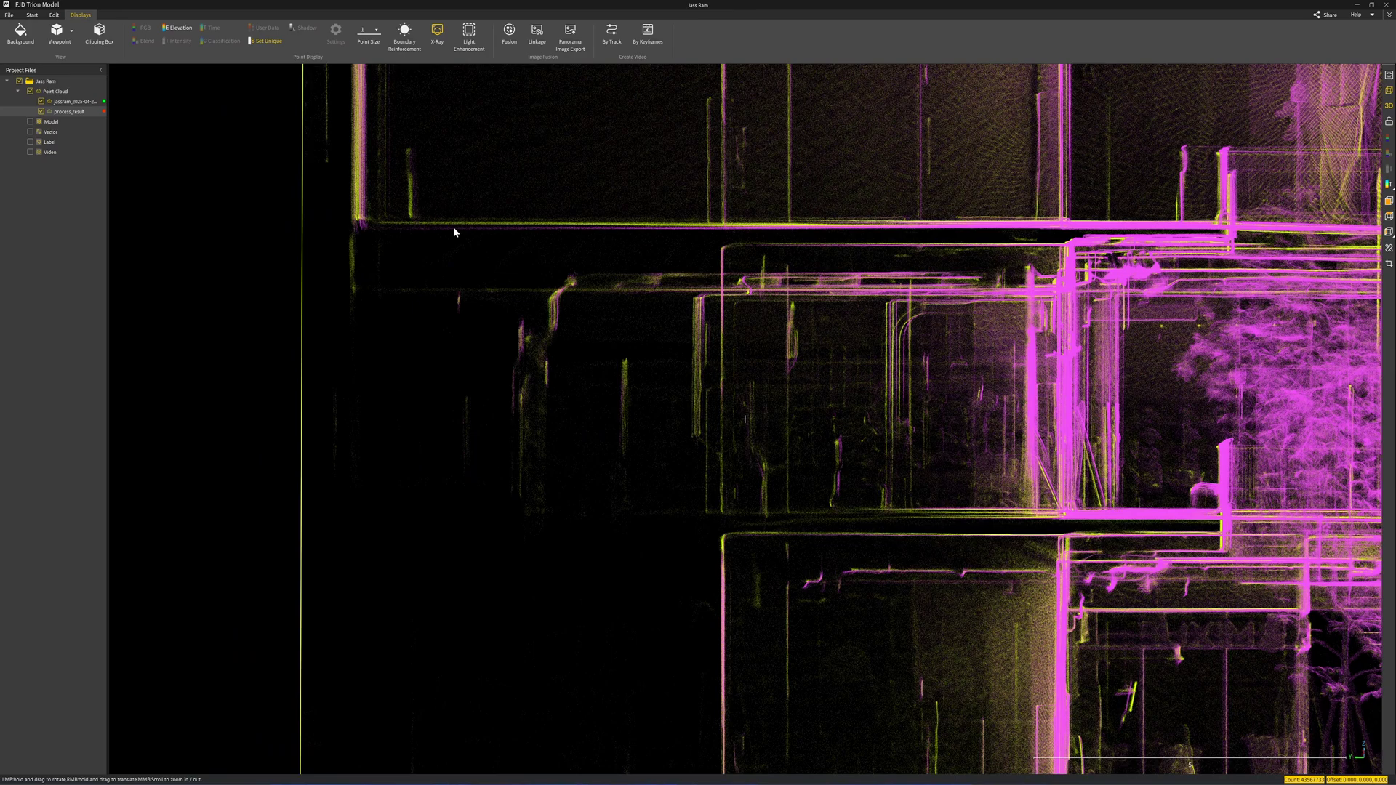
pyautogui.scroll(-3, 710, 305)
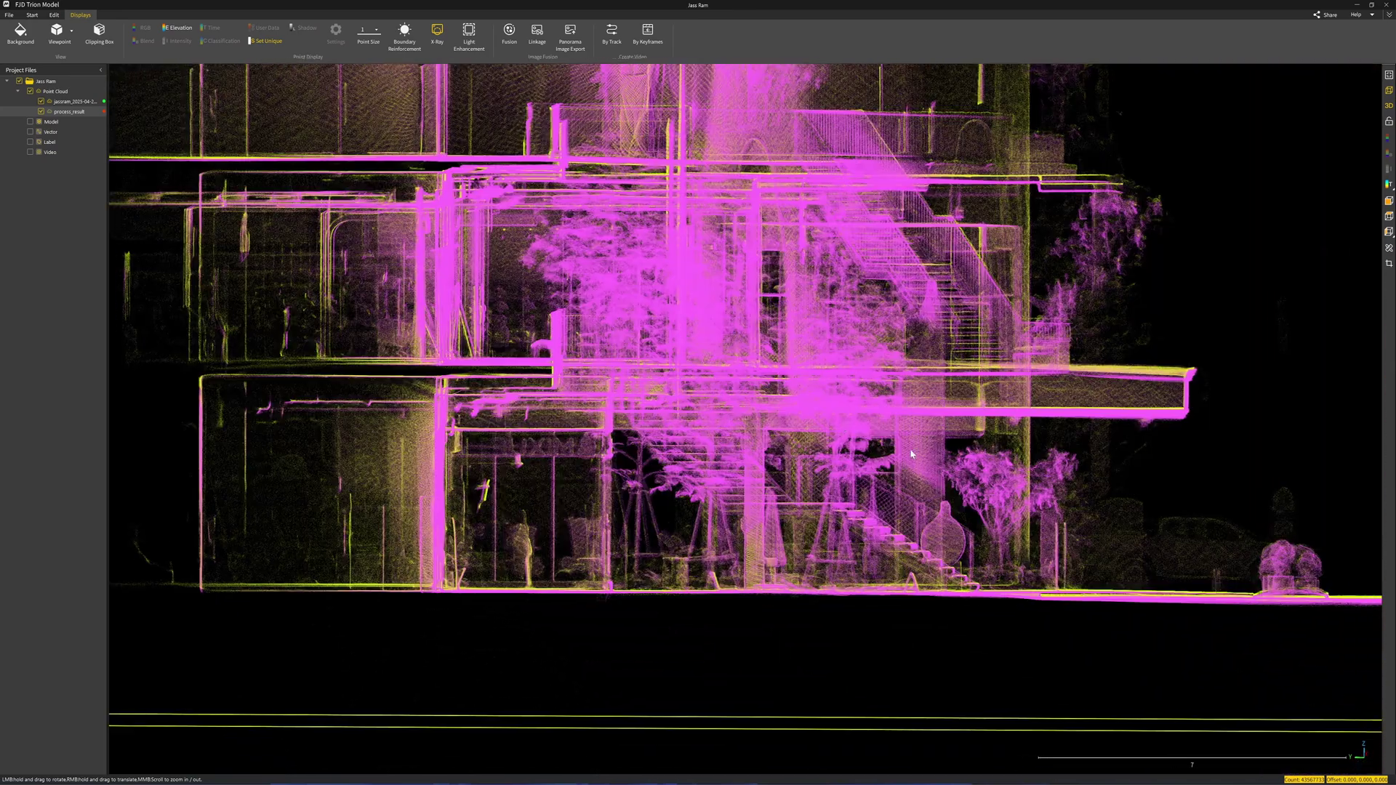
pyautogui.scroll(5, 911, 455)
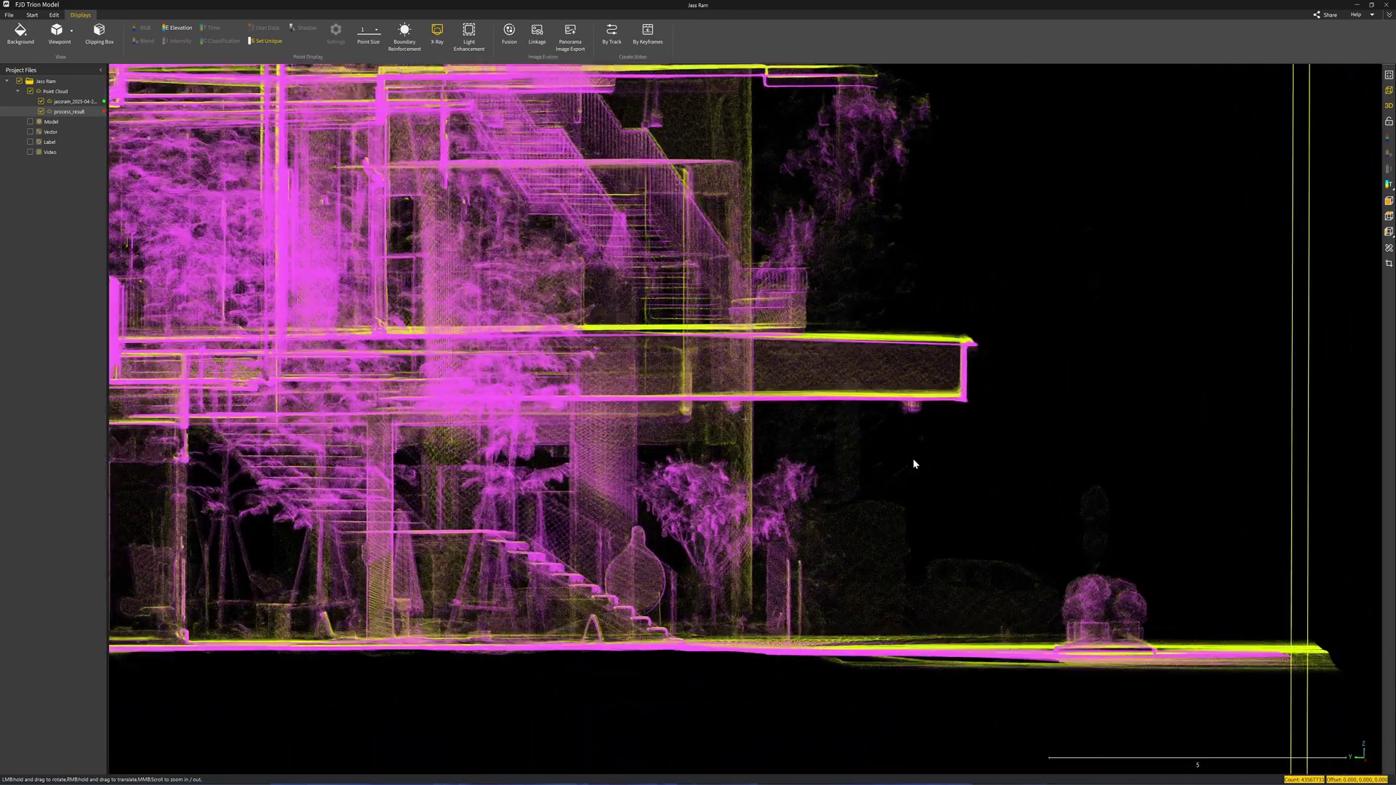
pyautogui.scroll(2, 949, 341)
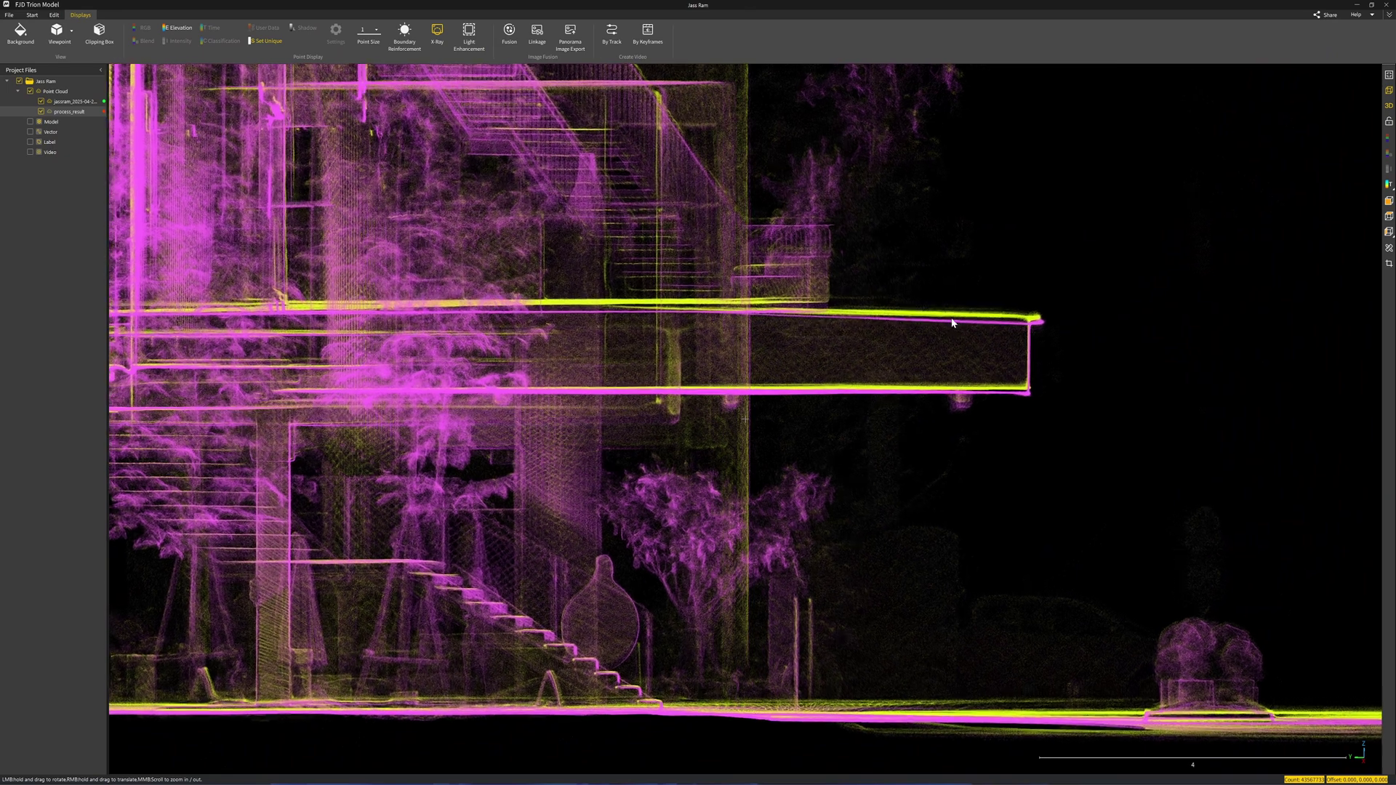
pyautogui.scroll(1, 952, 321)
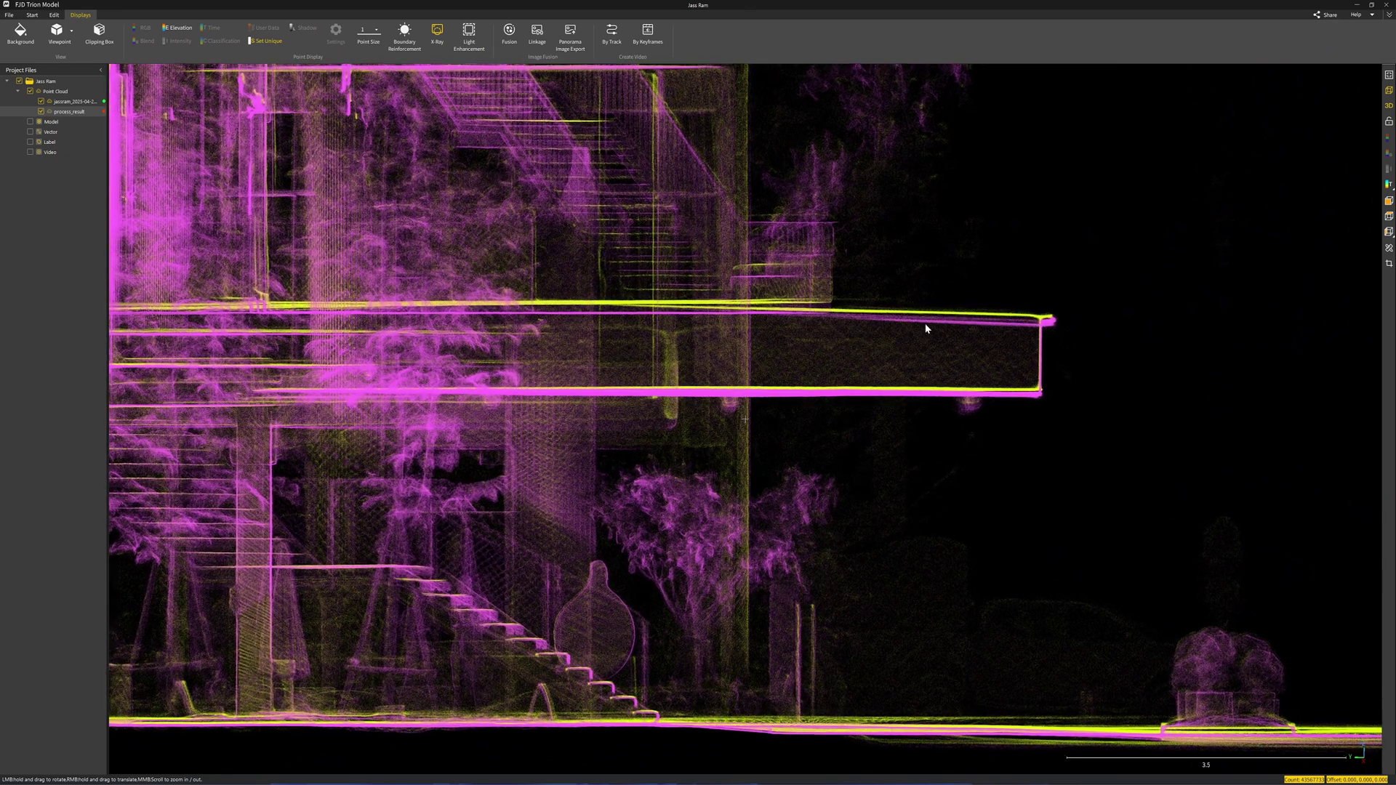
pyautogui.scroll(2, 1033, 220)
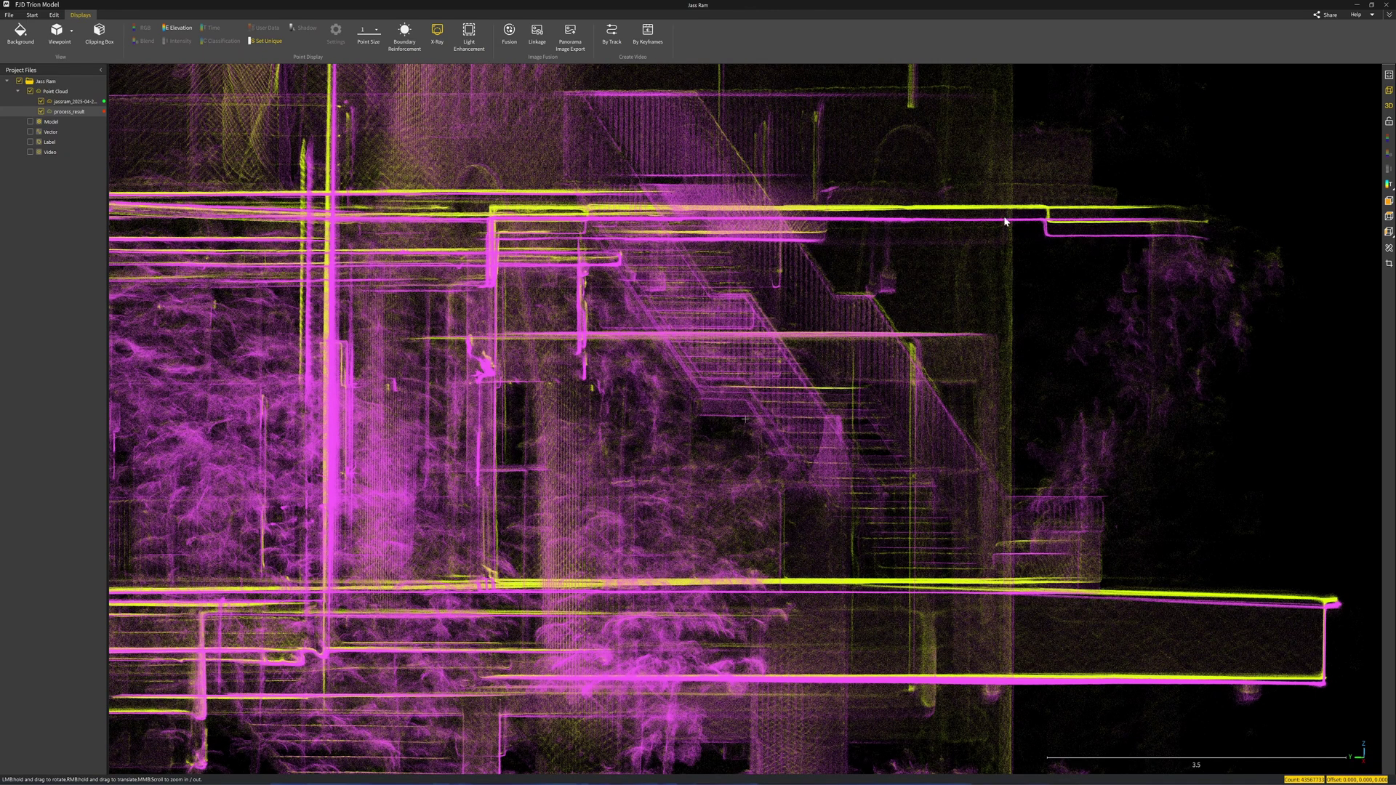
pyautogui.scroll(-3, 1014, 230)
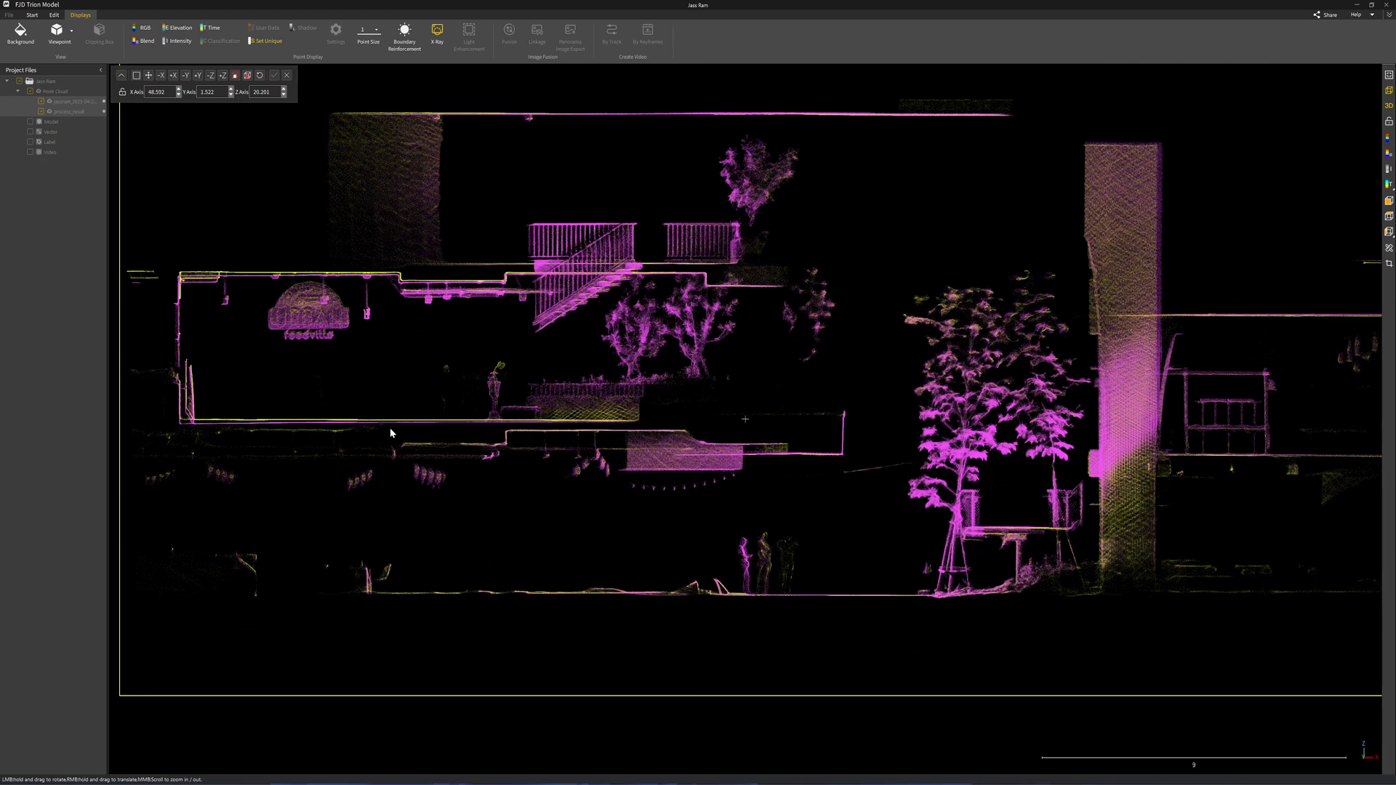
# Step: Pan along the clipped section slice to inspect both clouds, including its lower part
pyautogui.scroll(3, 390, 432)
pyautogui.moveTo(387, 362); pyautogui.dragTo(639, 434, button='right')
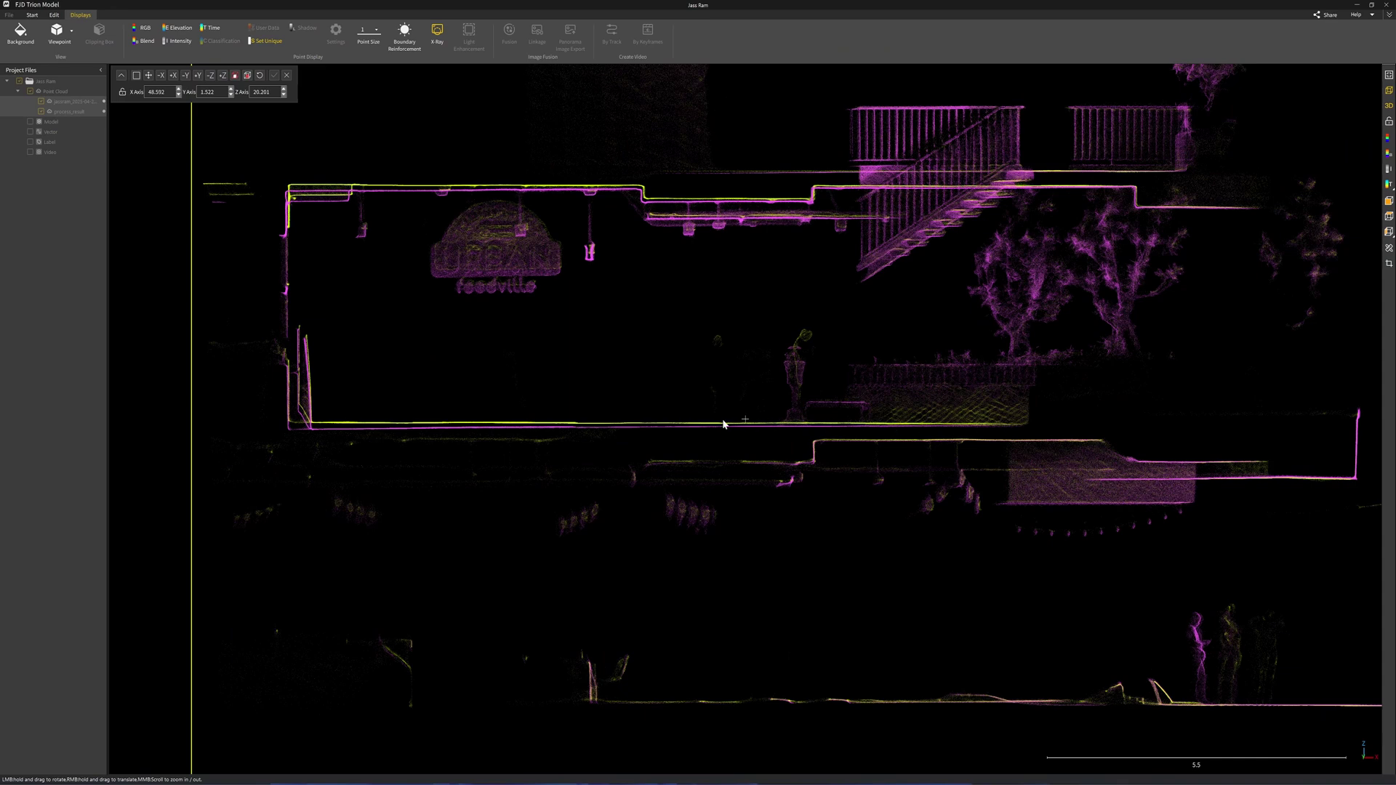
pyautogui.moveTo(779, 514); pyautogui.dragTo(866, 155, button='right')
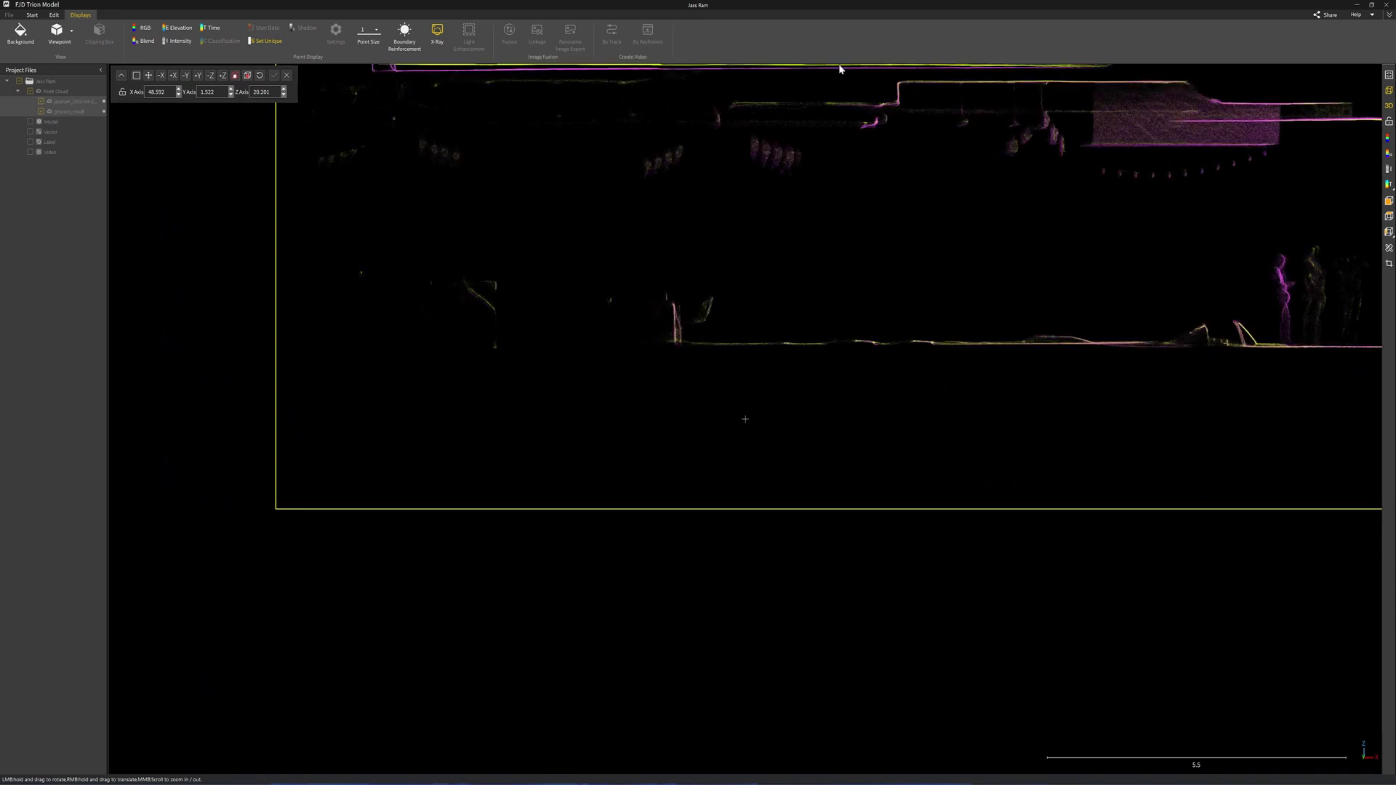
pyautogui.moveTo(691, 76); pyautogui.dragTo(627, 124, button='right')
pyautogui.scroll(-5, 623, 451)
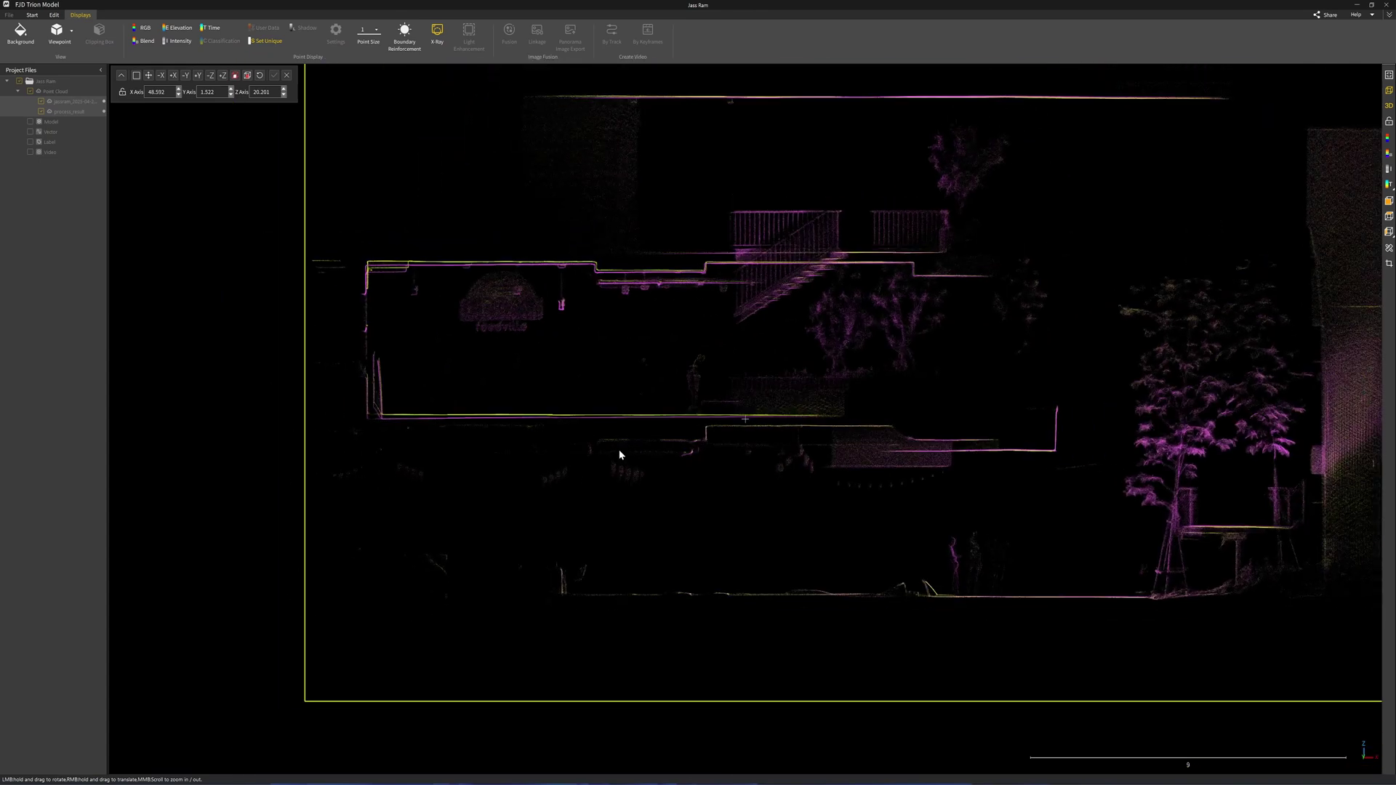
pyautogui.moveTo(993, 412); pyautogui.dragTo(643, 440, button='right')
# Step: Zoom out and orbit to an oblique 3D view of the clipped region
pyautogui.scroll(-2, 643, 440)
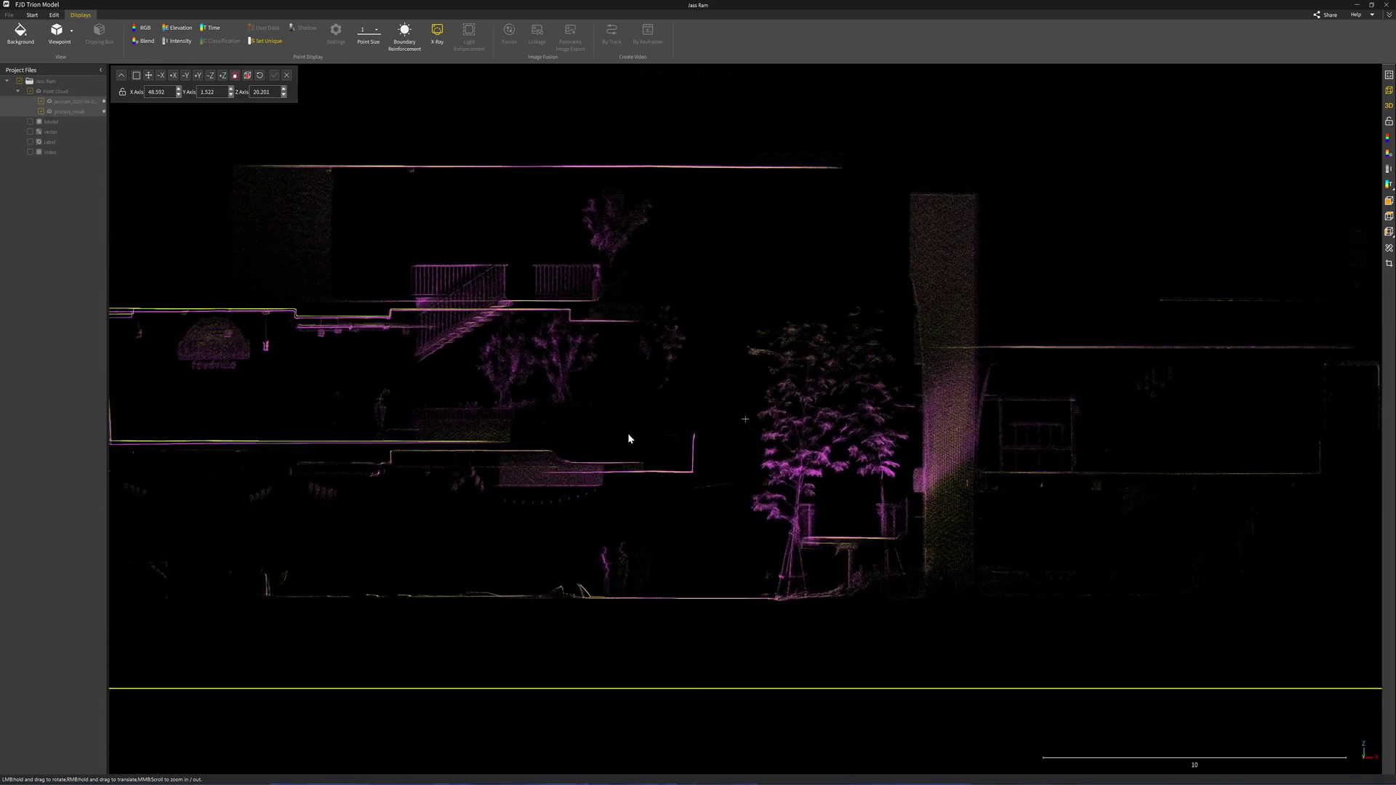
pyautogui.scroll(-2, 626, 298)
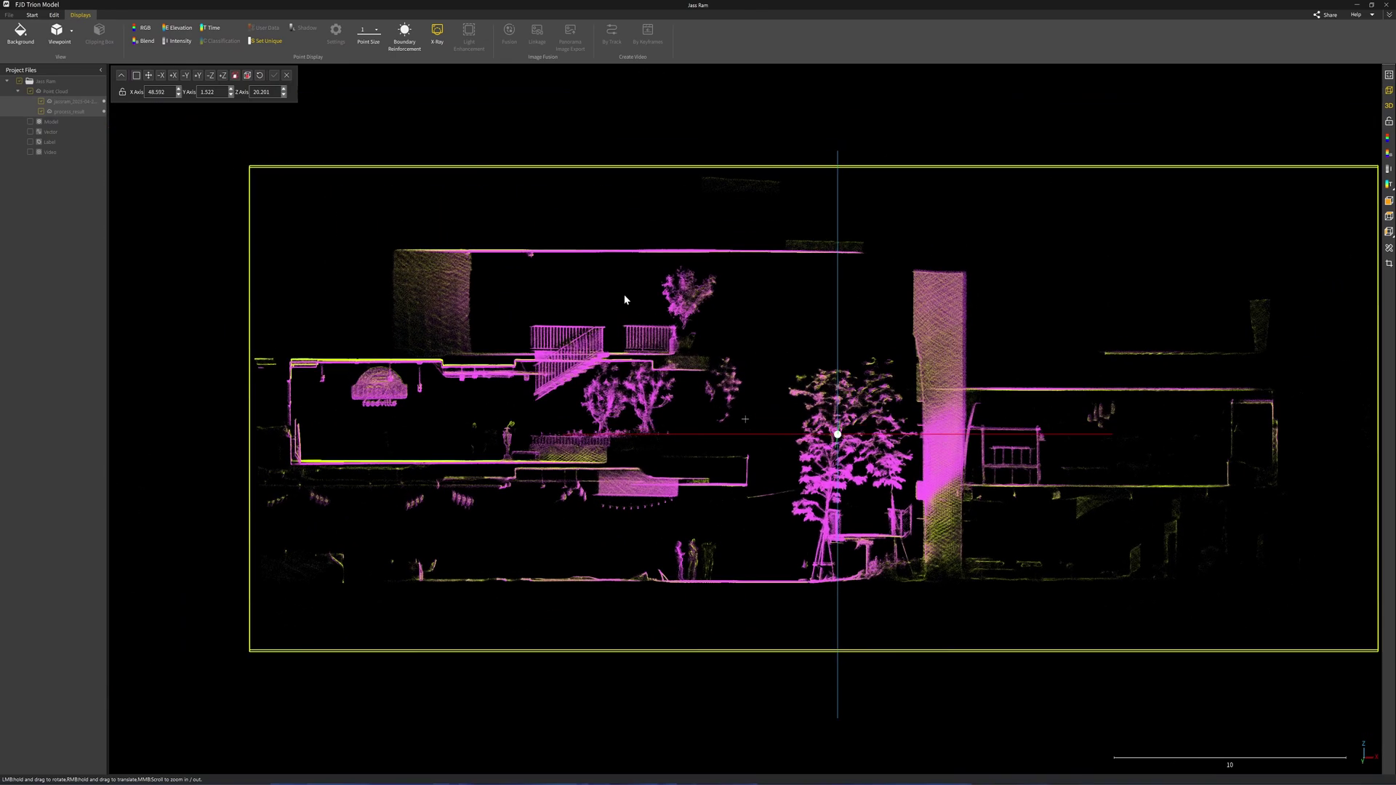
pyautogui.moveTo(625, 298); pyautogui.dragTo(715, 392)
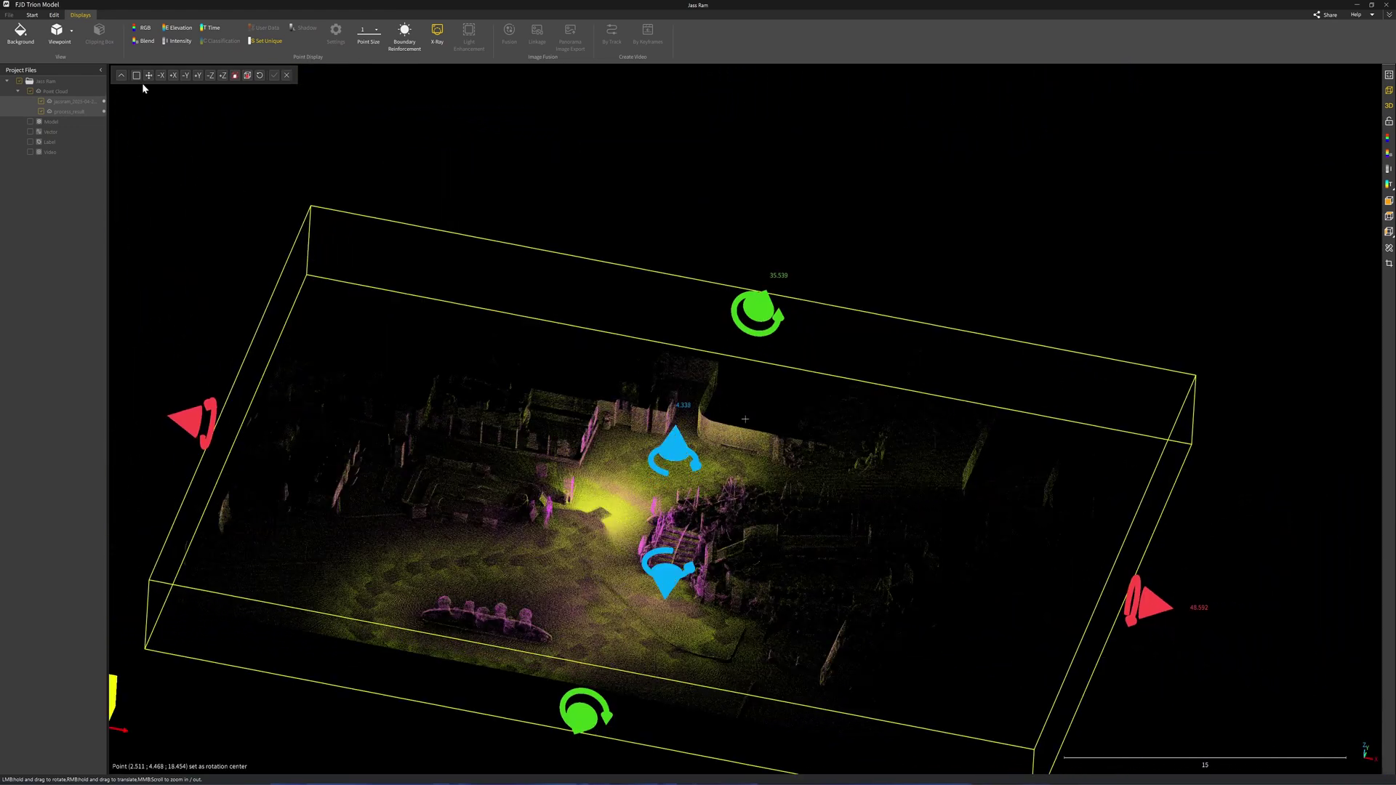
# Step: Tilt to a plan view and explore the road corner and lit gate area of the overlaid scans
pyautogui.scroll(5, 386, 276)
pyautogui.moveTo(467, 305); pyautogui.dragTo(866, 305)
pyautogui.scroll(3, 666, 322)
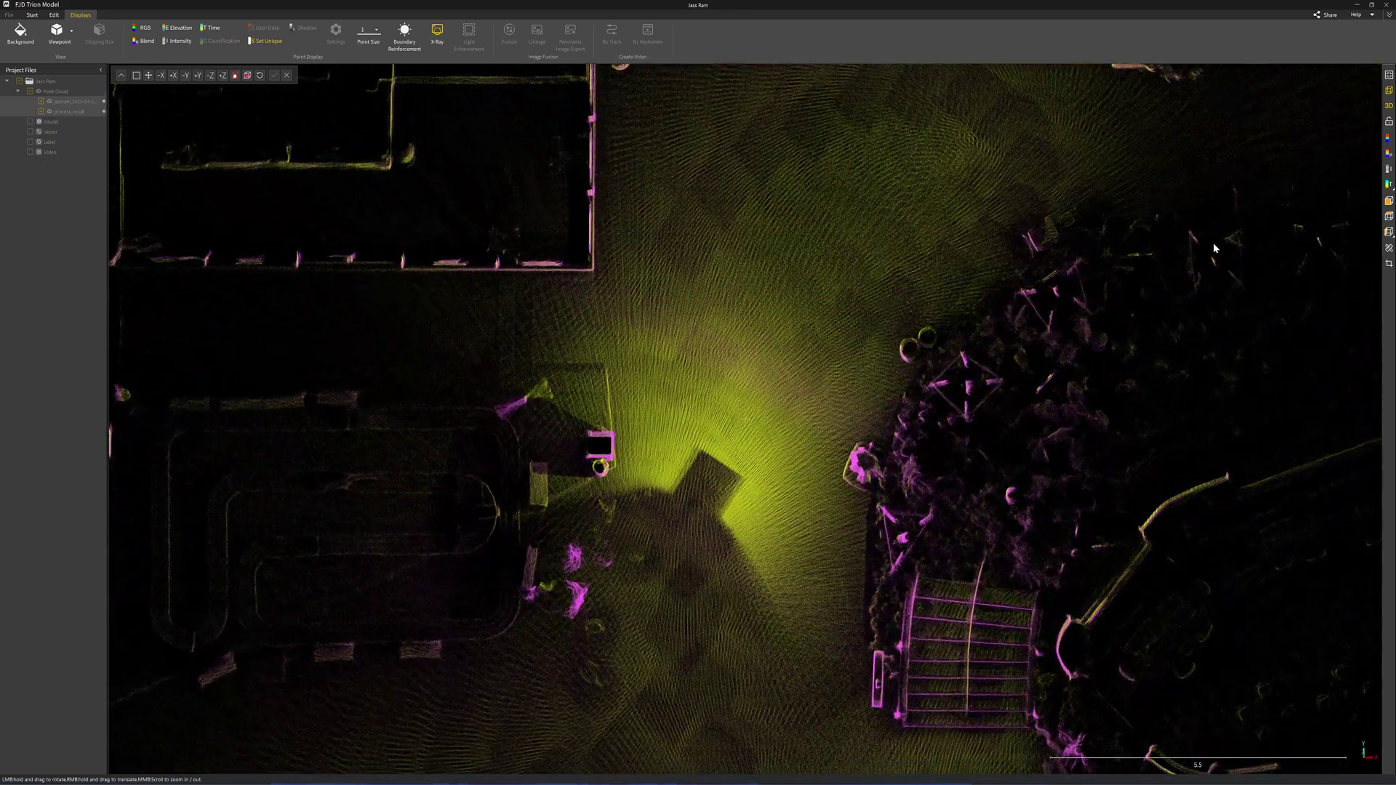
pyautogui.moveTo(725, 373); pyautogui.dragTo(676, 598, button='right')
pyautogui.scroll(2, 824, 205)
pyautogui.moveTo(825, 205); pyautogui.dragTo(589, 156, button='right')
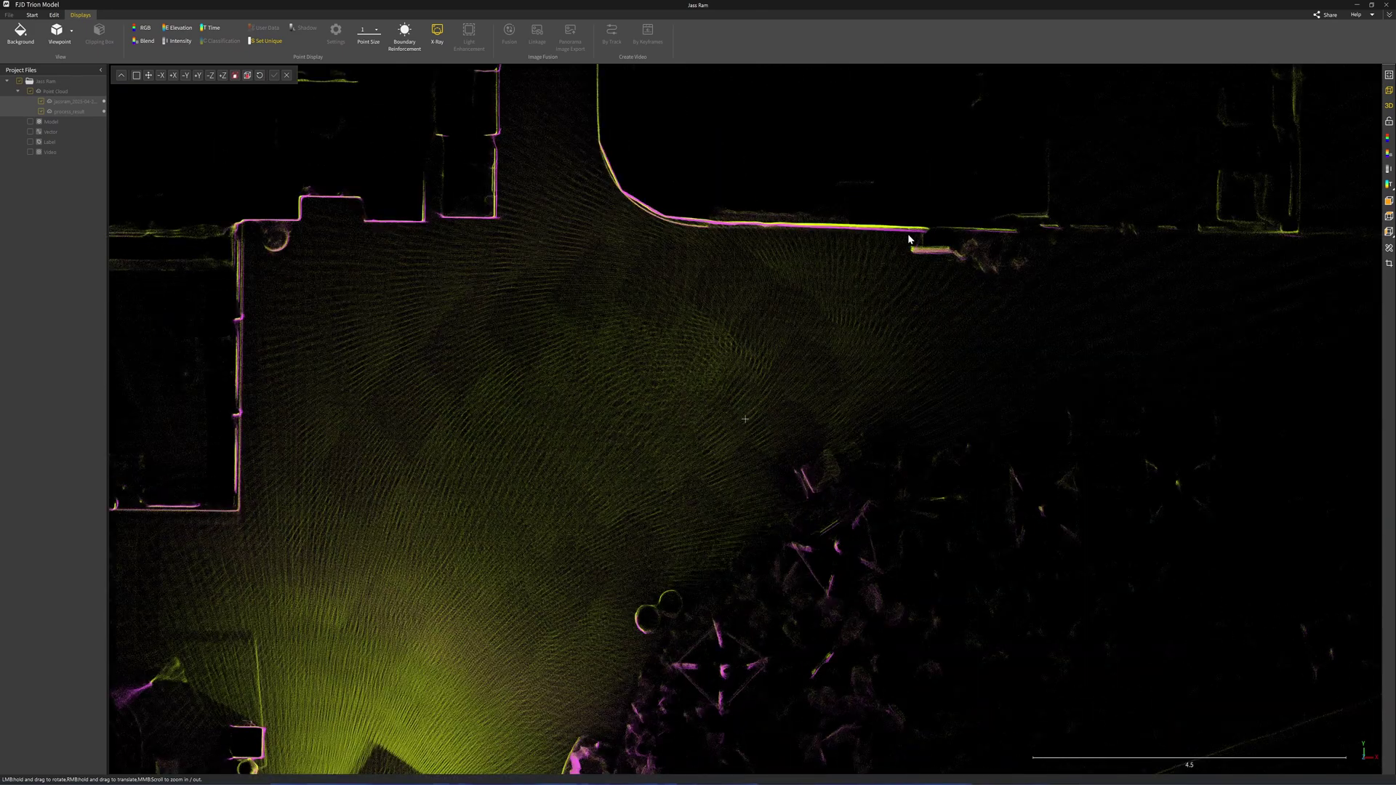
pyautogui.scroll(-3, 892, 232)
pyautogui.moveTo(638, 333); pyautogui.dragTo(673, 203, button='right')
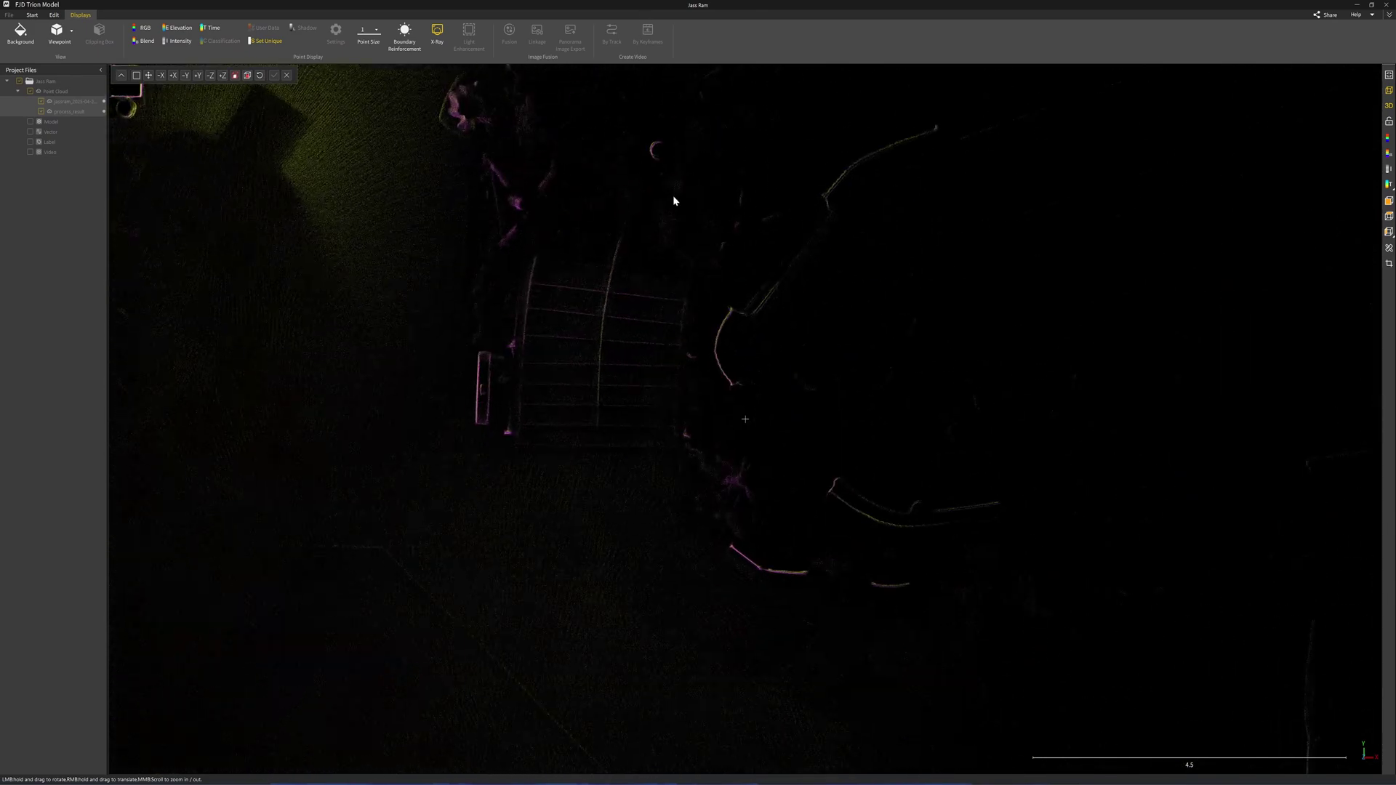
pyautogui.scroll(-2, 554, 337)
pyautogui.scroll(3, 795, 269)
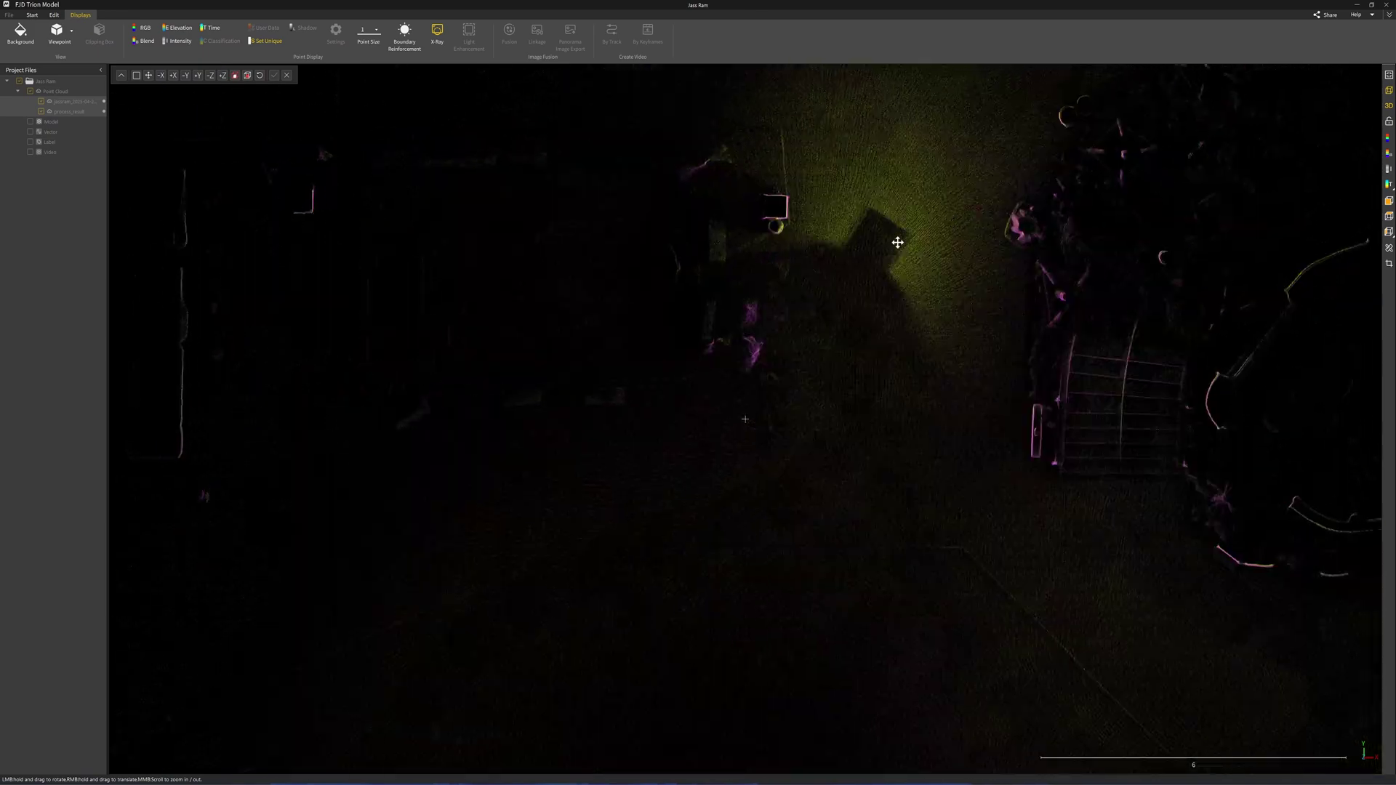
pyautogui.moveTo(897, 242); pyautogui.dragTo(834, 471, button='right')
pyautogui.scroll(1, 835, 472)
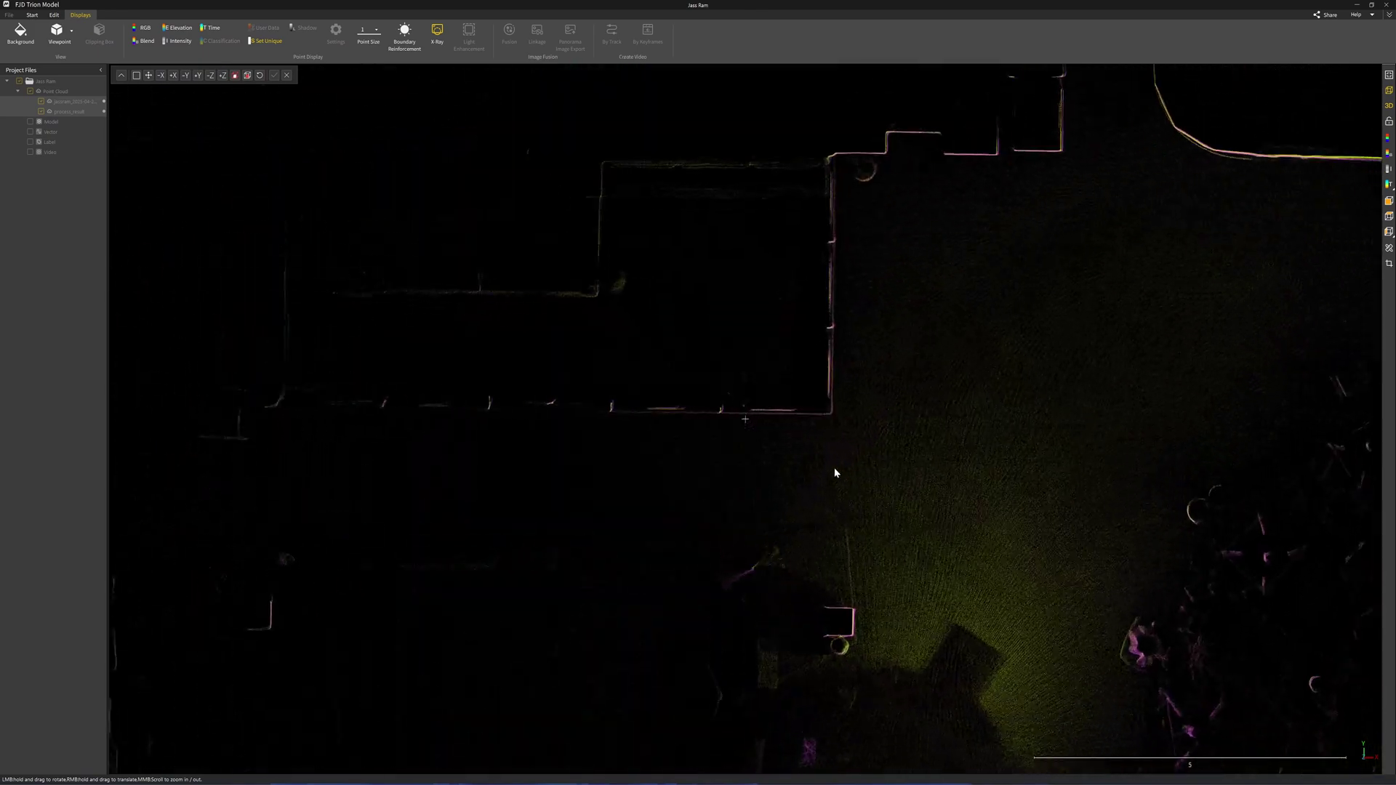
# Step: Return to the 3D overview, show the clipping box handles and follow the road edge
pyautogui.press('f')
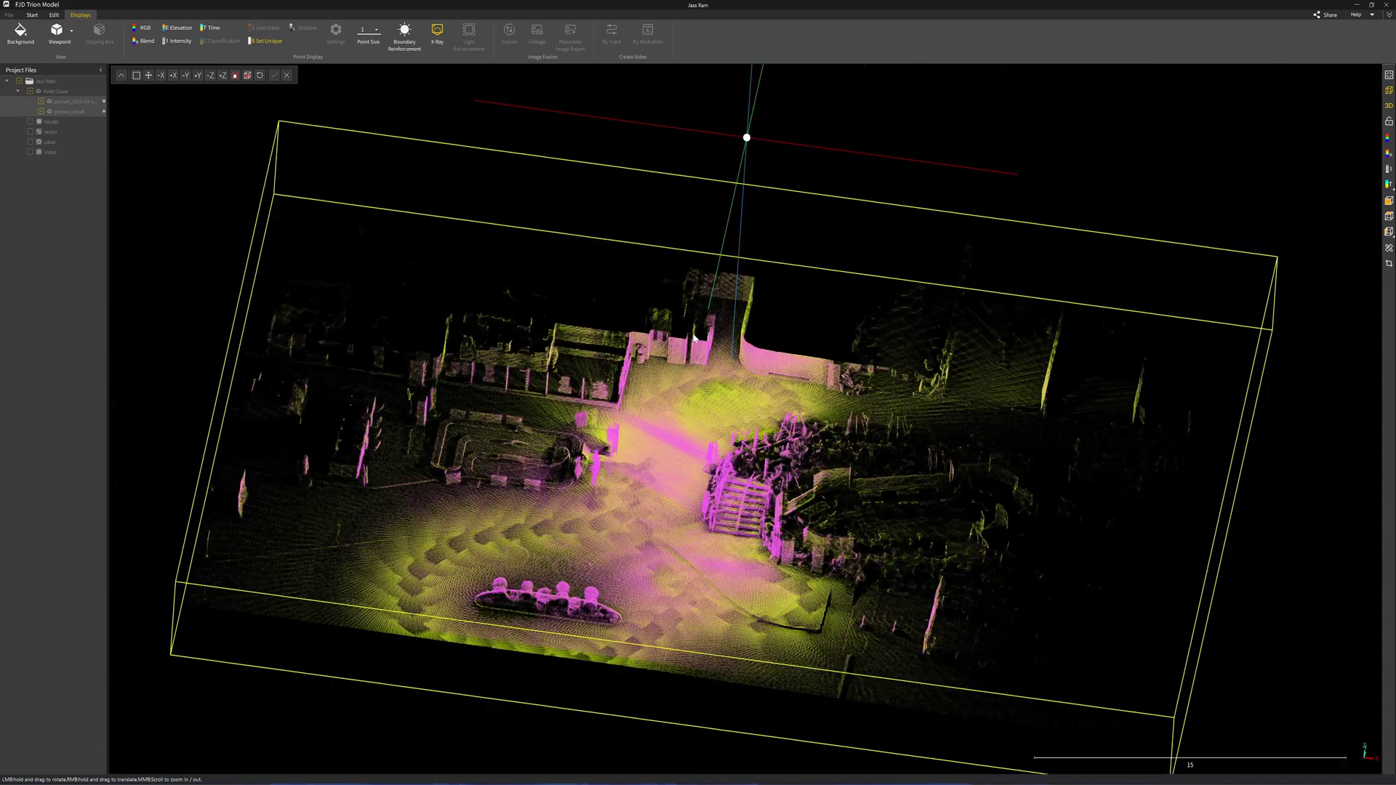
pyautogui.click(148, 76)
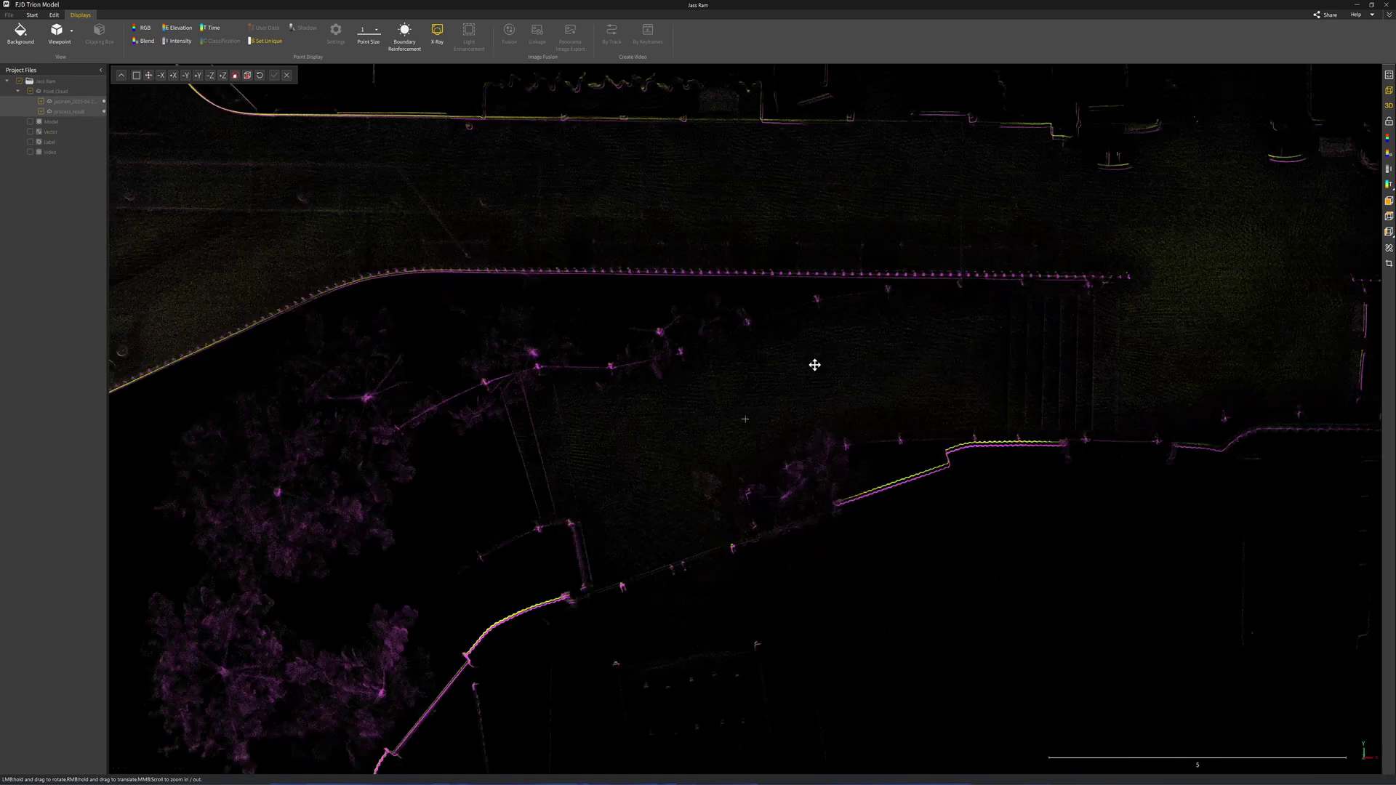
pyautogui.moveTo(815, 364); pyautogui.dragTo(800, 218, button='right')
pyautogui.scroll(1, 865, 281)
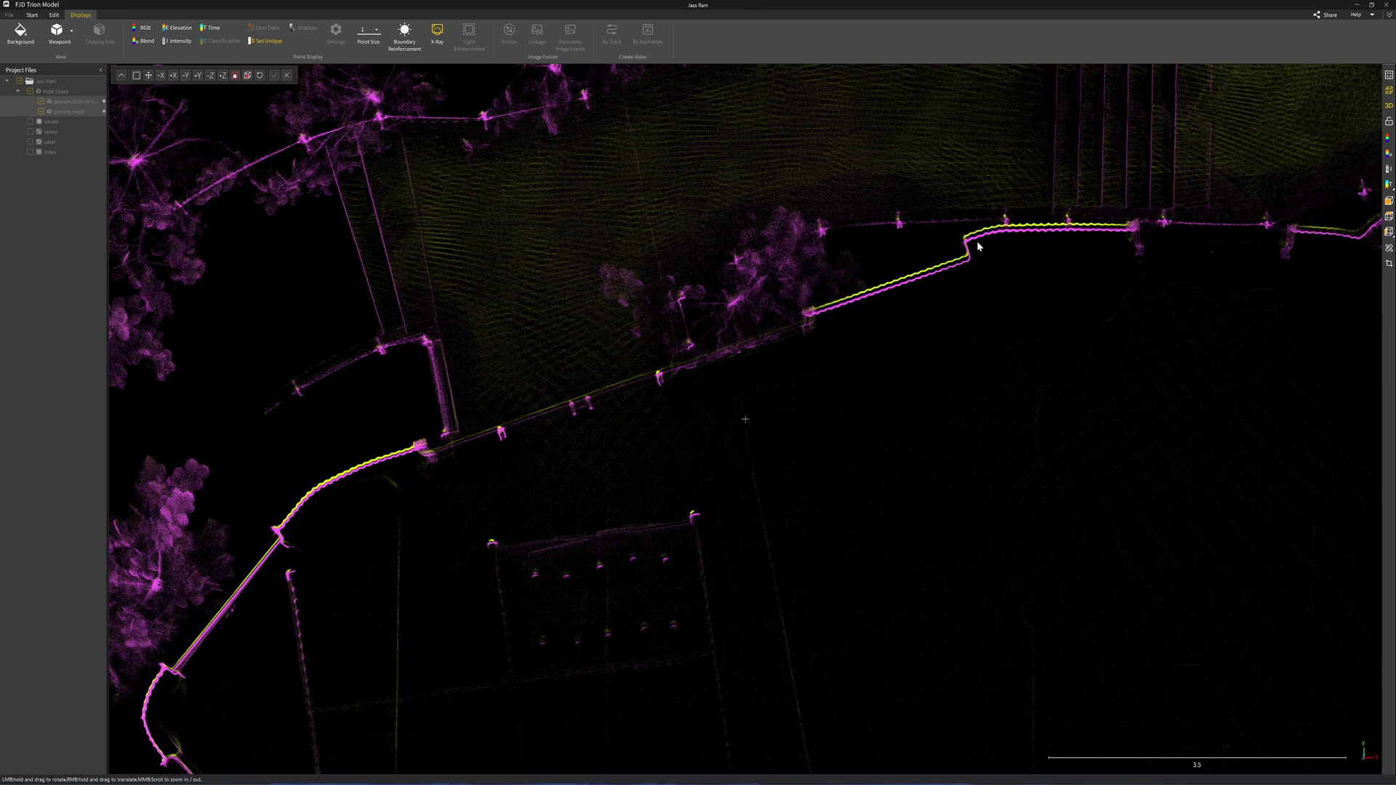
pyautogui.moveTo(1132, 255); pyautogui.dragTo(887, 290, button='right')
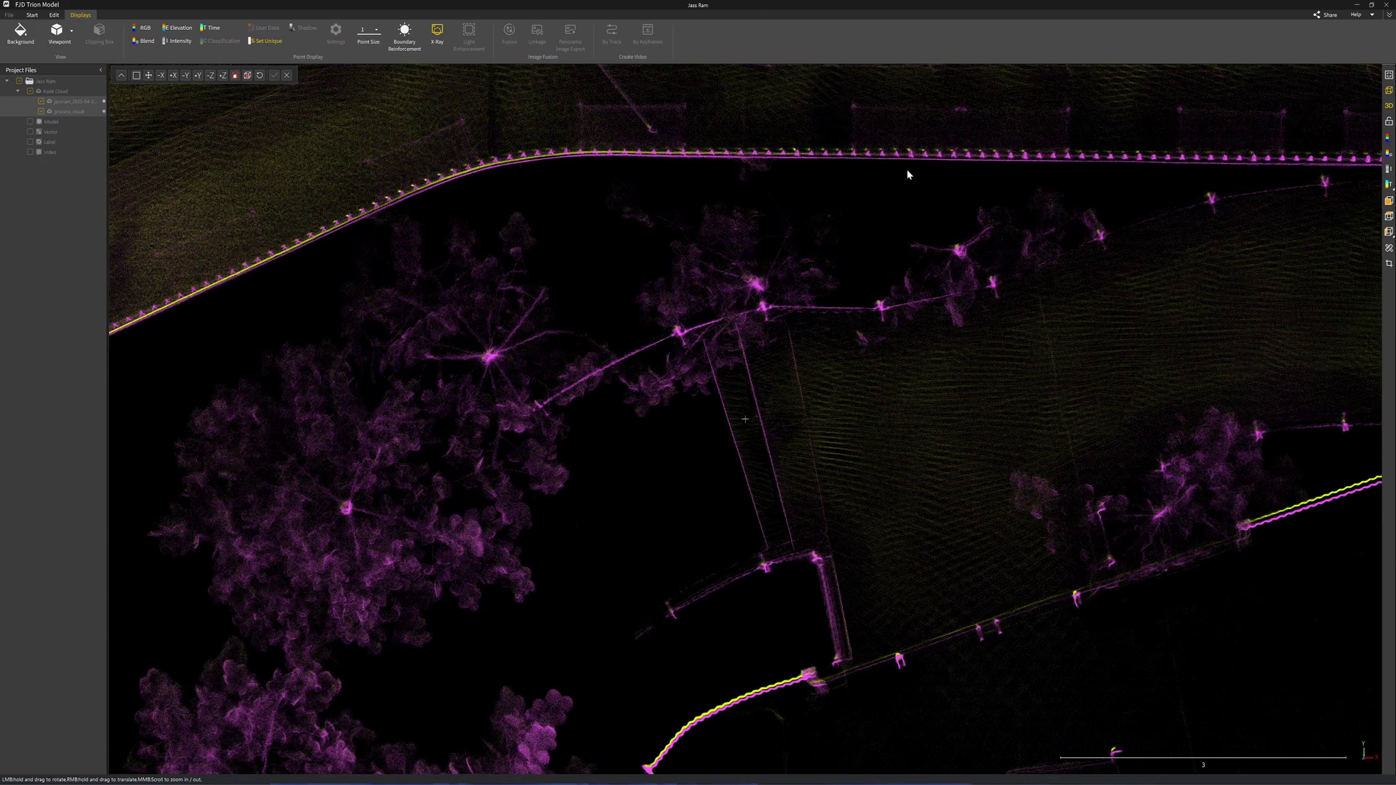
pyautogui.moveTo(908, 174); pyautogui.dragTo(904, 302, button='right')
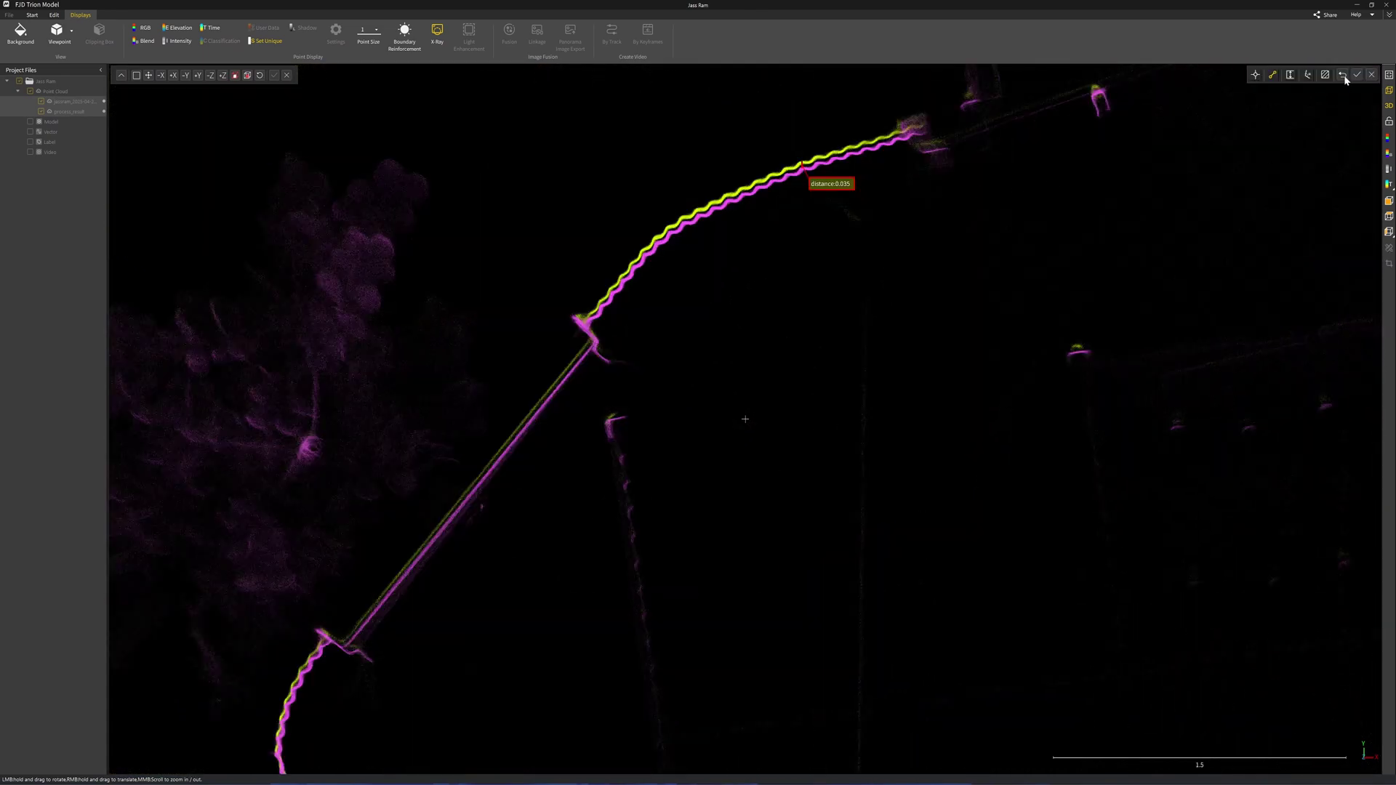
pyautogui.click(1343, 76)
pyautogui.scroll(-3, 962, 362)
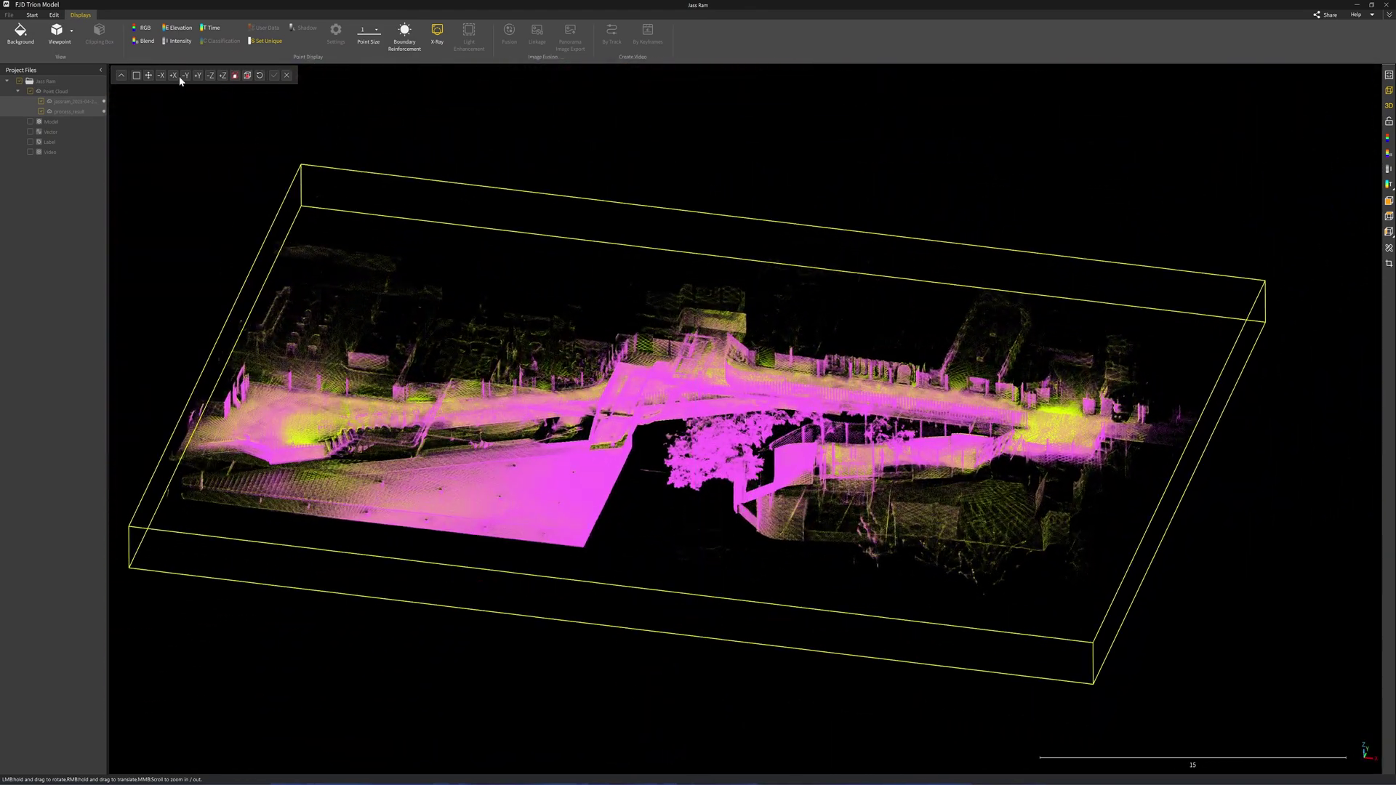
# Step: Raise the clipping box top to 8.521 and lift its bottom to leave a horizontal slice
pyautogui.click(150, 75)
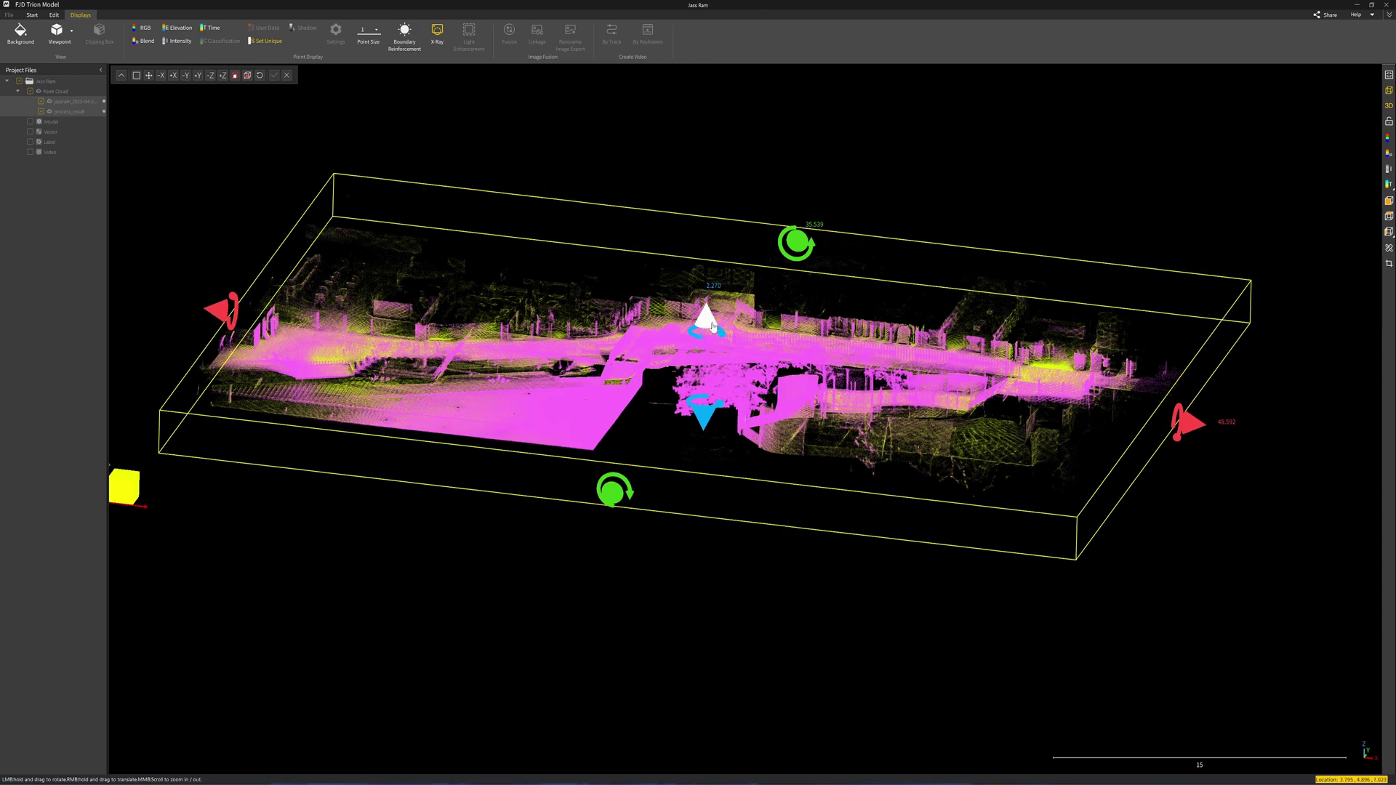
pyautogui.moveTo(712, 327); pyautogui.dragTo(710, 203)
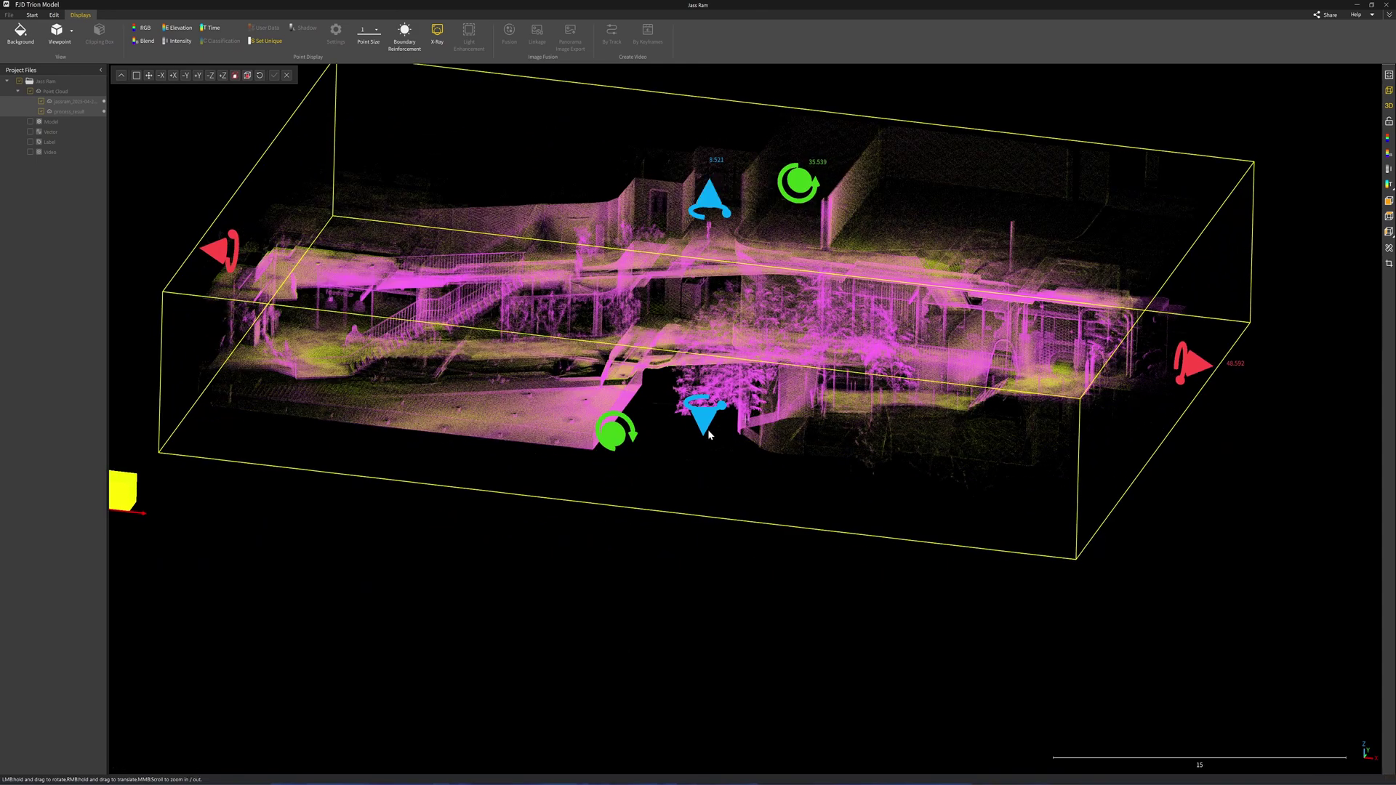
pyautogui.moveTo(709, 435); pyautogui.dragTo(712, 309)
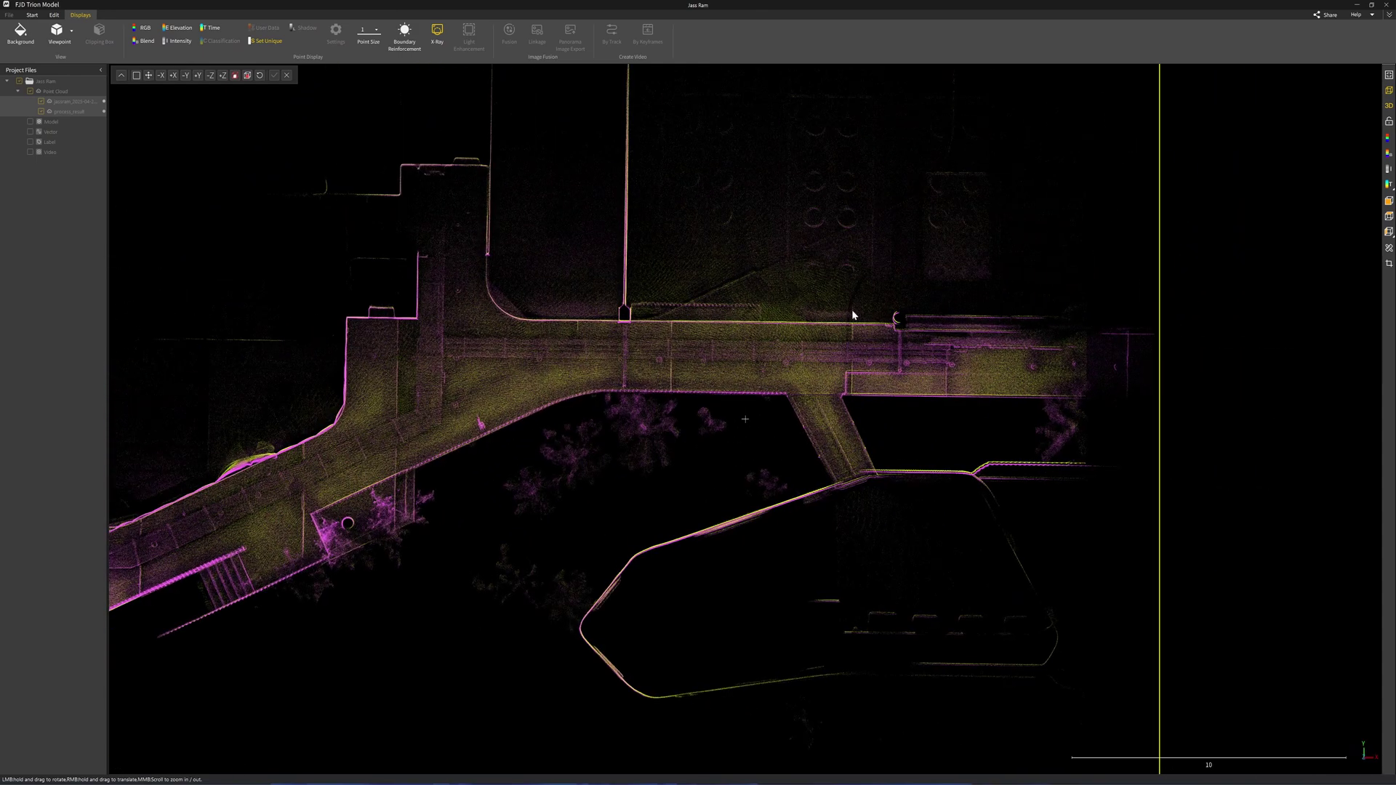
pyautogui.scroll(5, 866, 412)
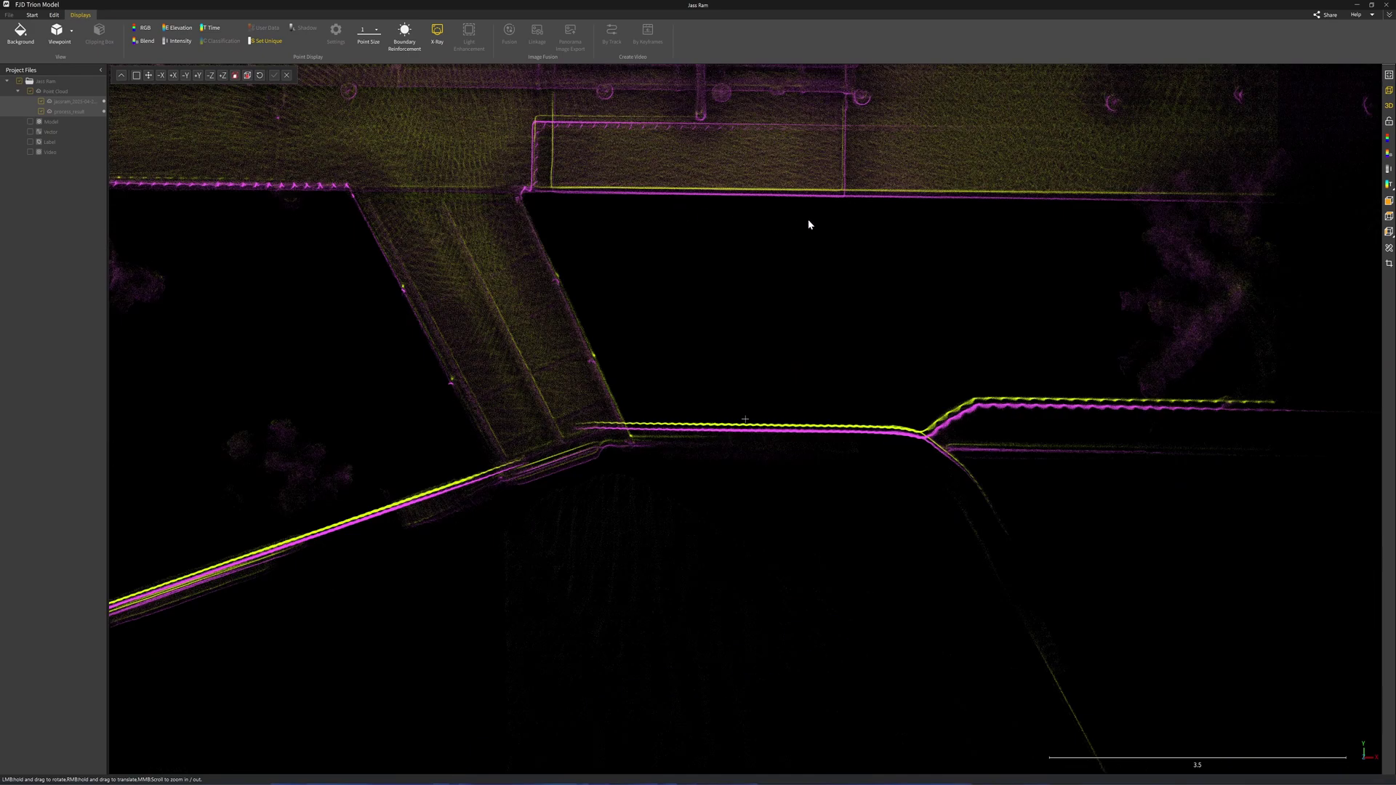
pyautogui.scroll(-2, 916, 246)
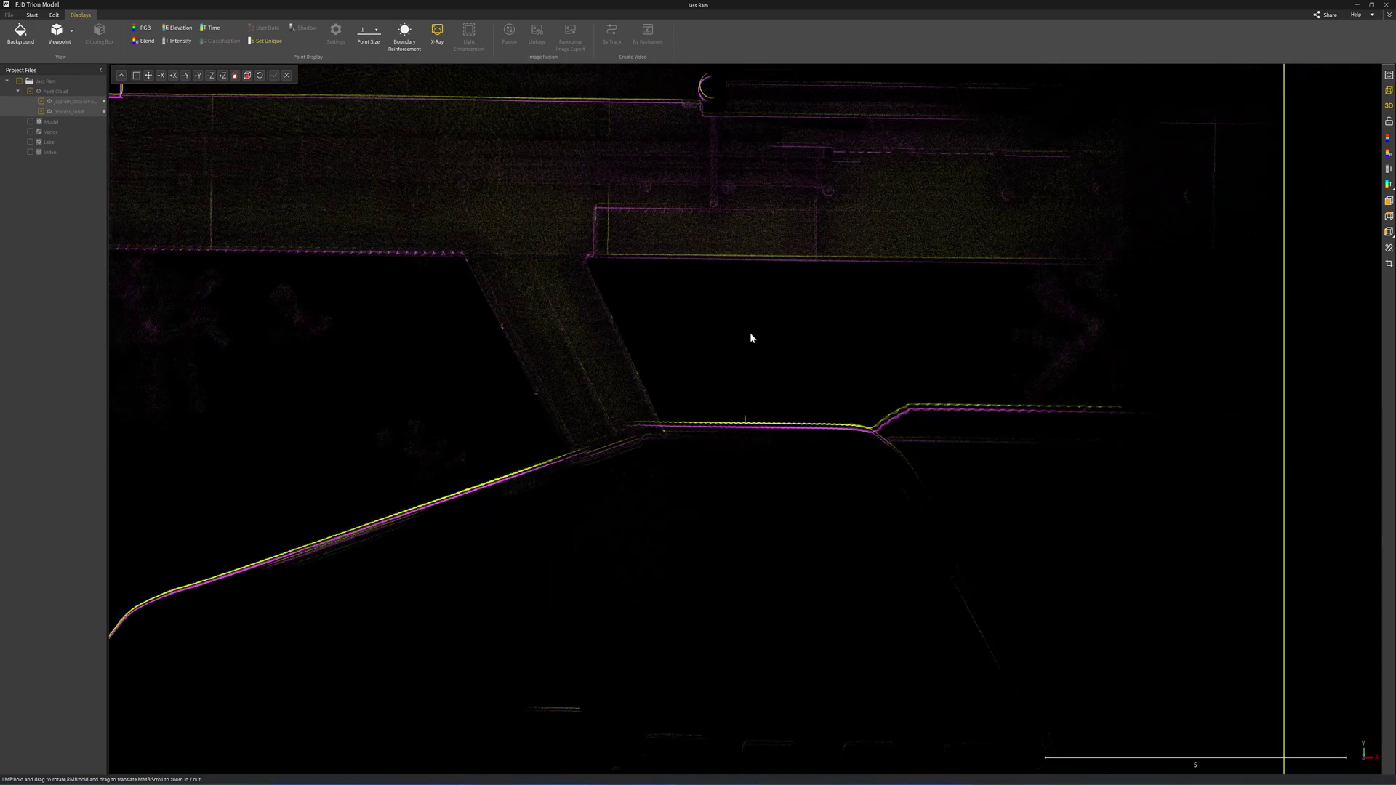
# Step: Measure the offset between the two scans' road edges at the ramp, about 0.035 and 0.130
pyautogui.moveTo(767, 410); pyautogui.dragTo(990, 223, button='right')
pyautogui.scroll(2, 990, 224)
pyautogui.click(849, 223)
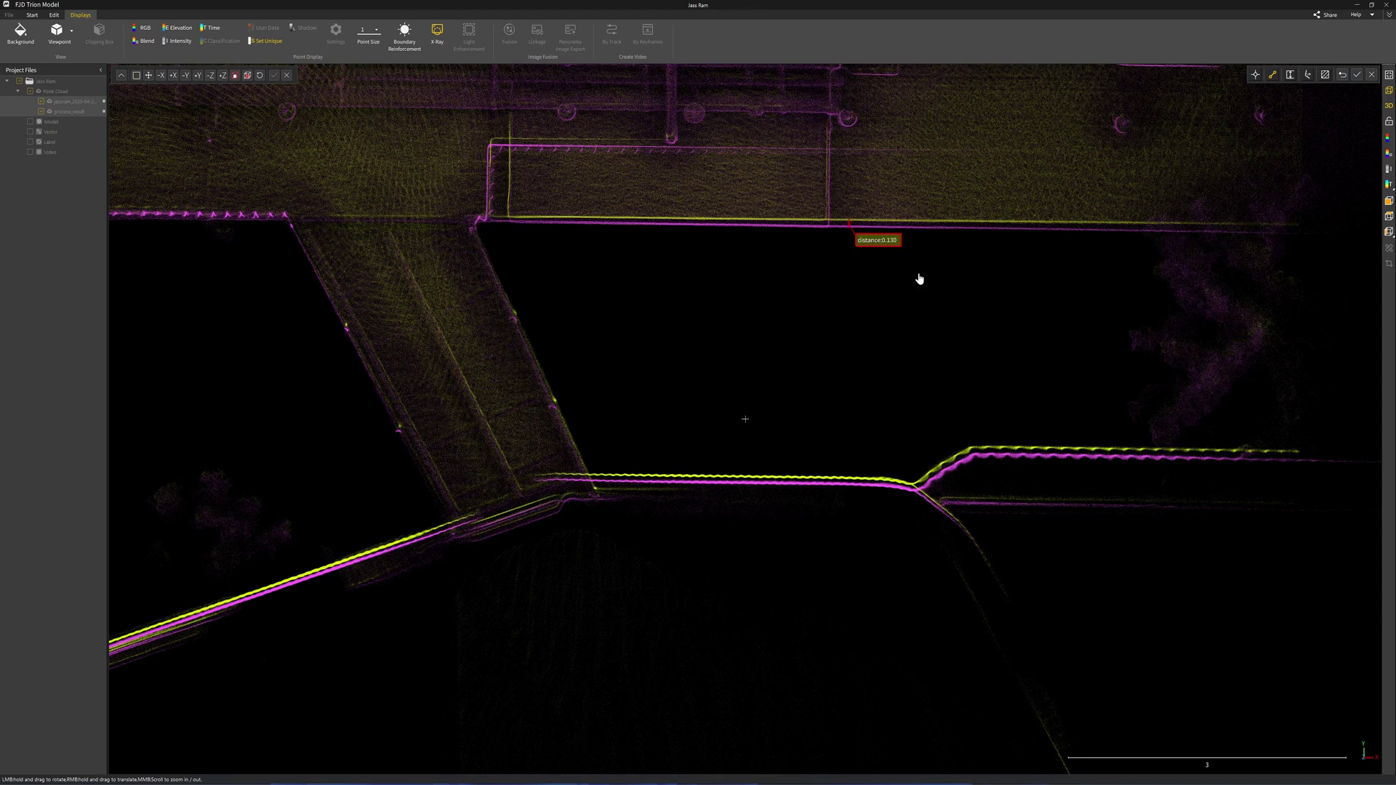
pyautogui.click(1341, 75)
pyautogui.scroll(-1, 811, 301)
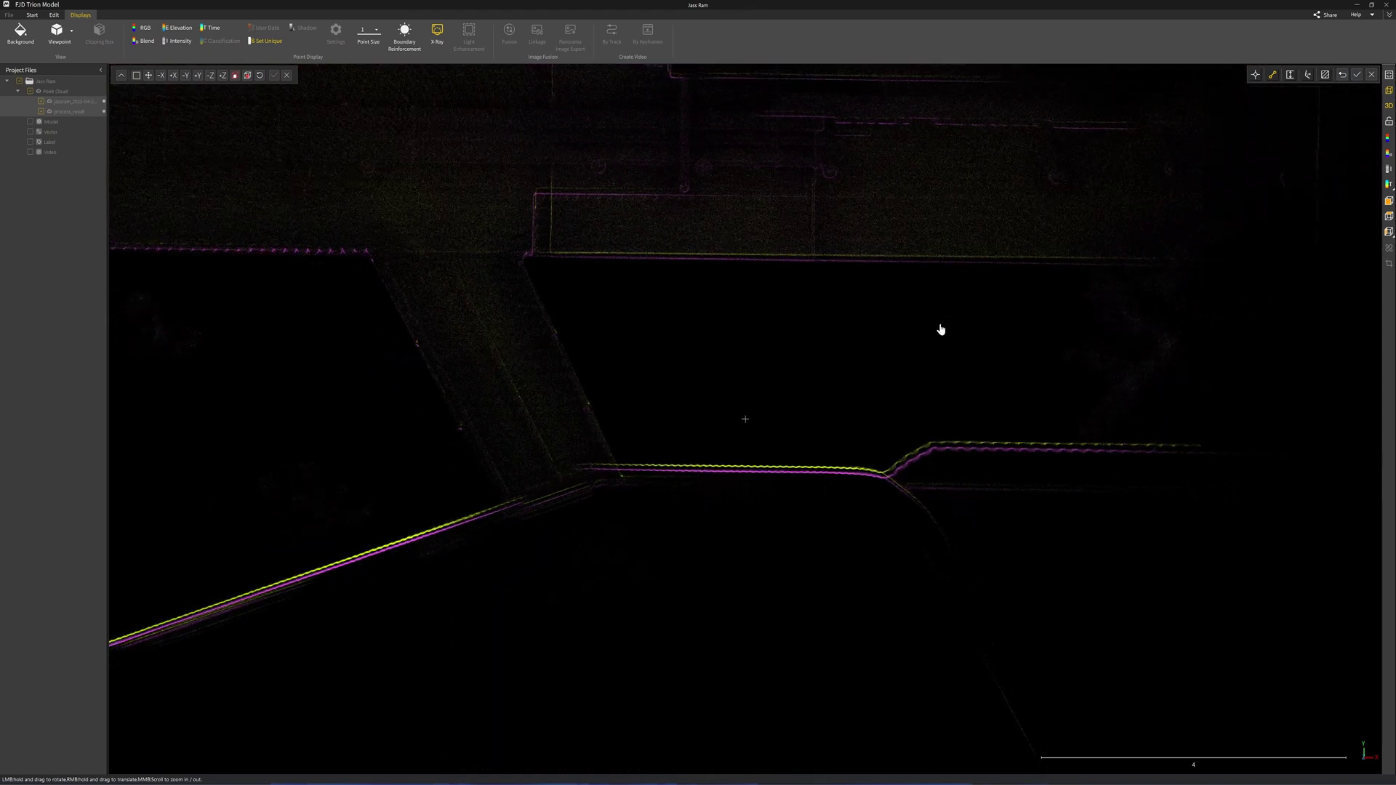
pyautogui.press('Escape')
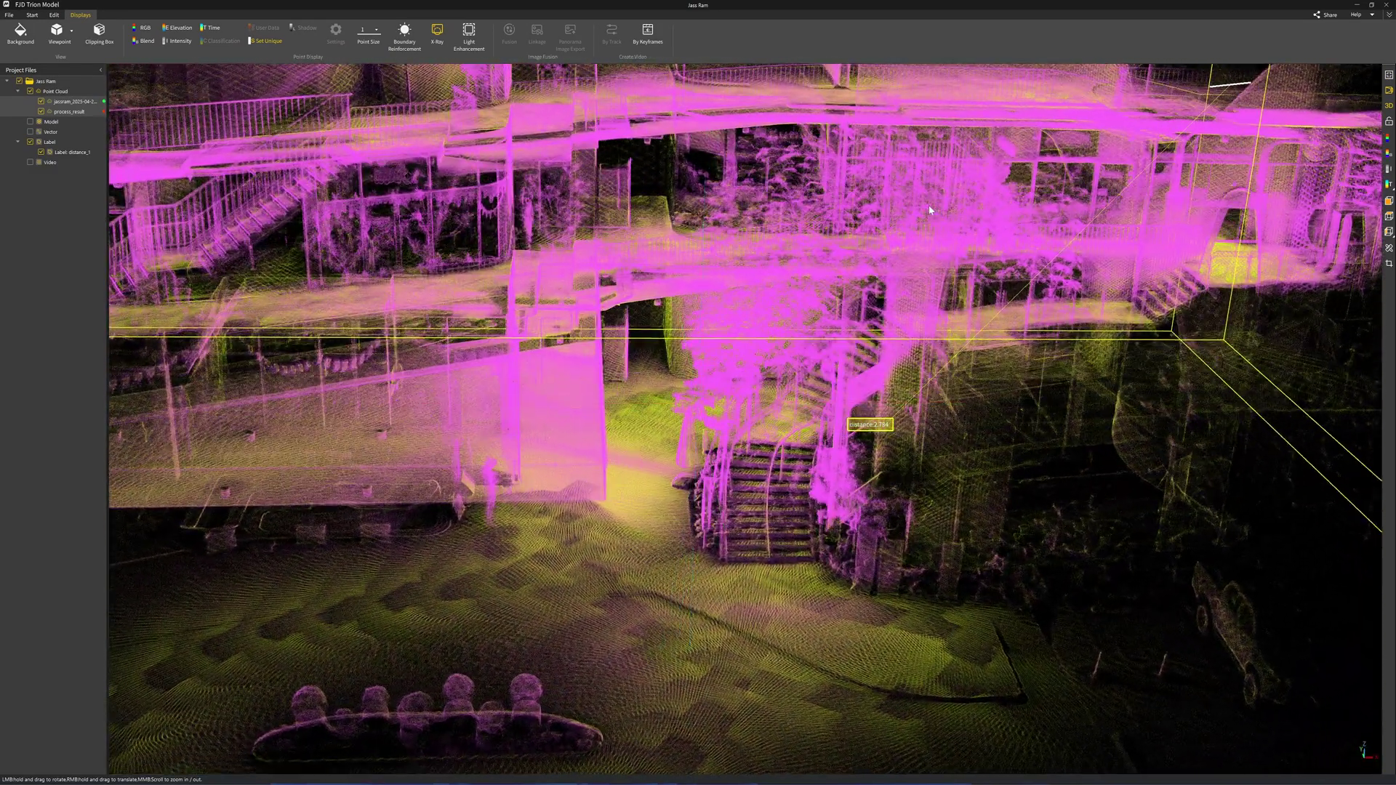
# Step: Switch to a flat orthographic elevation with the original scan layer overlaid
pyautogui.moveTo(929, 210); pyautogui.dragTo(631, 317)
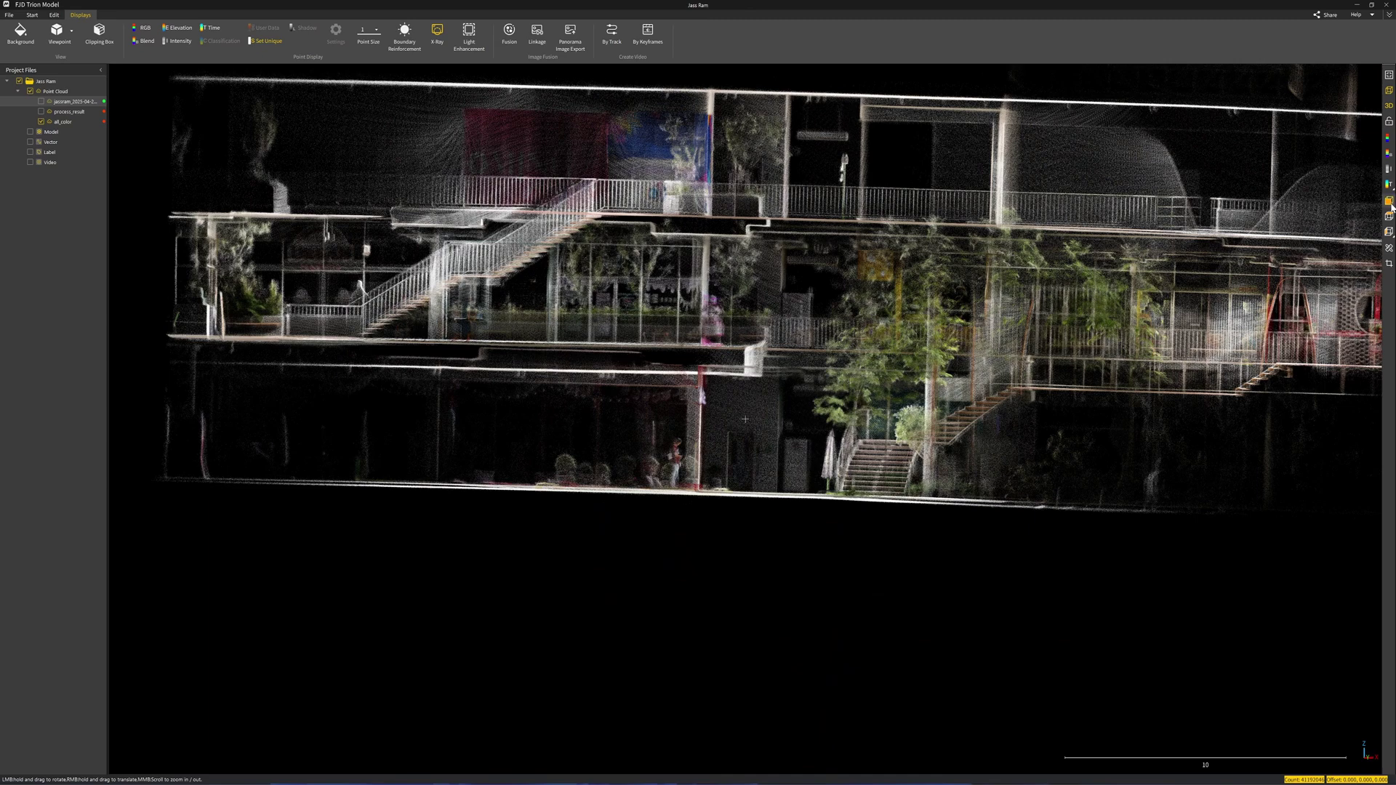
pyautogui.click(1389, 204)
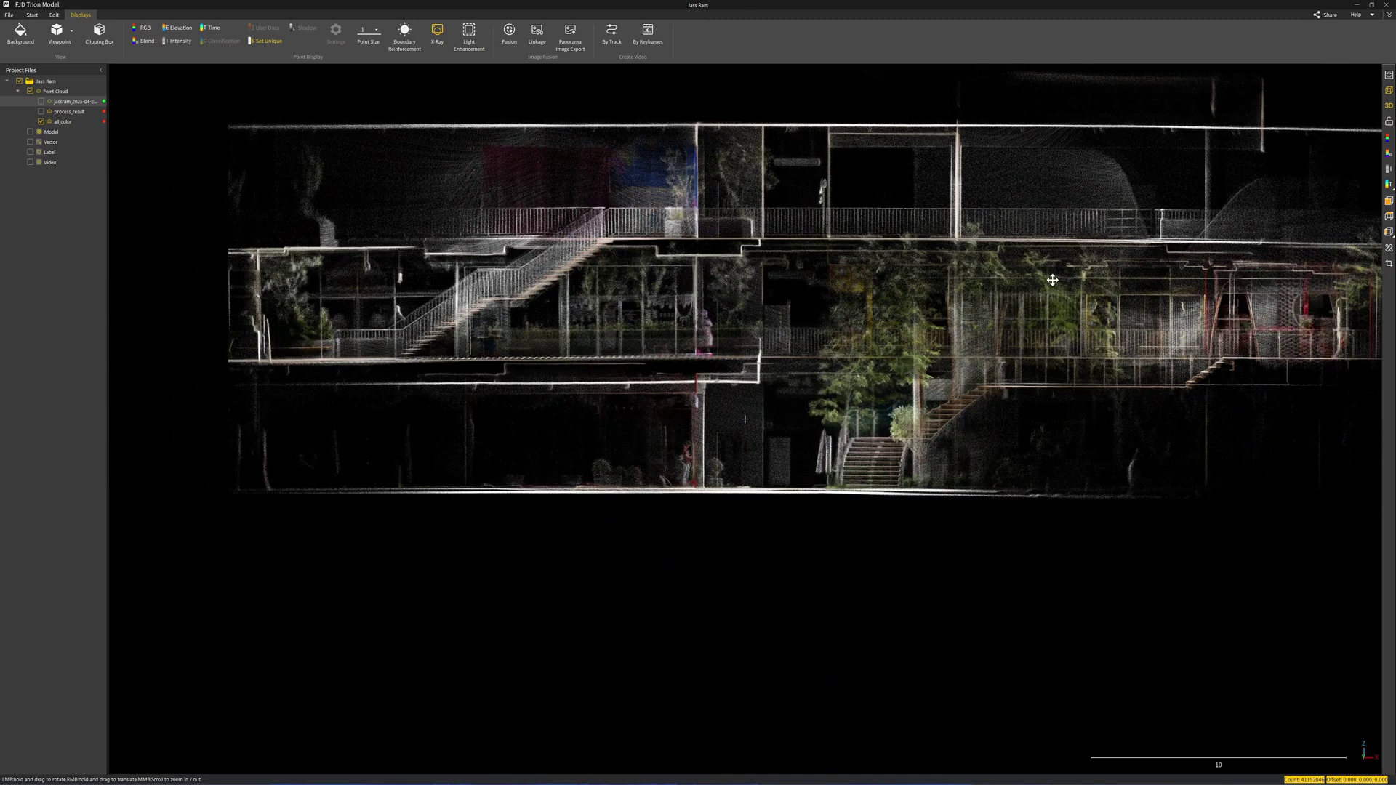
pyautogui.click(42, 101)
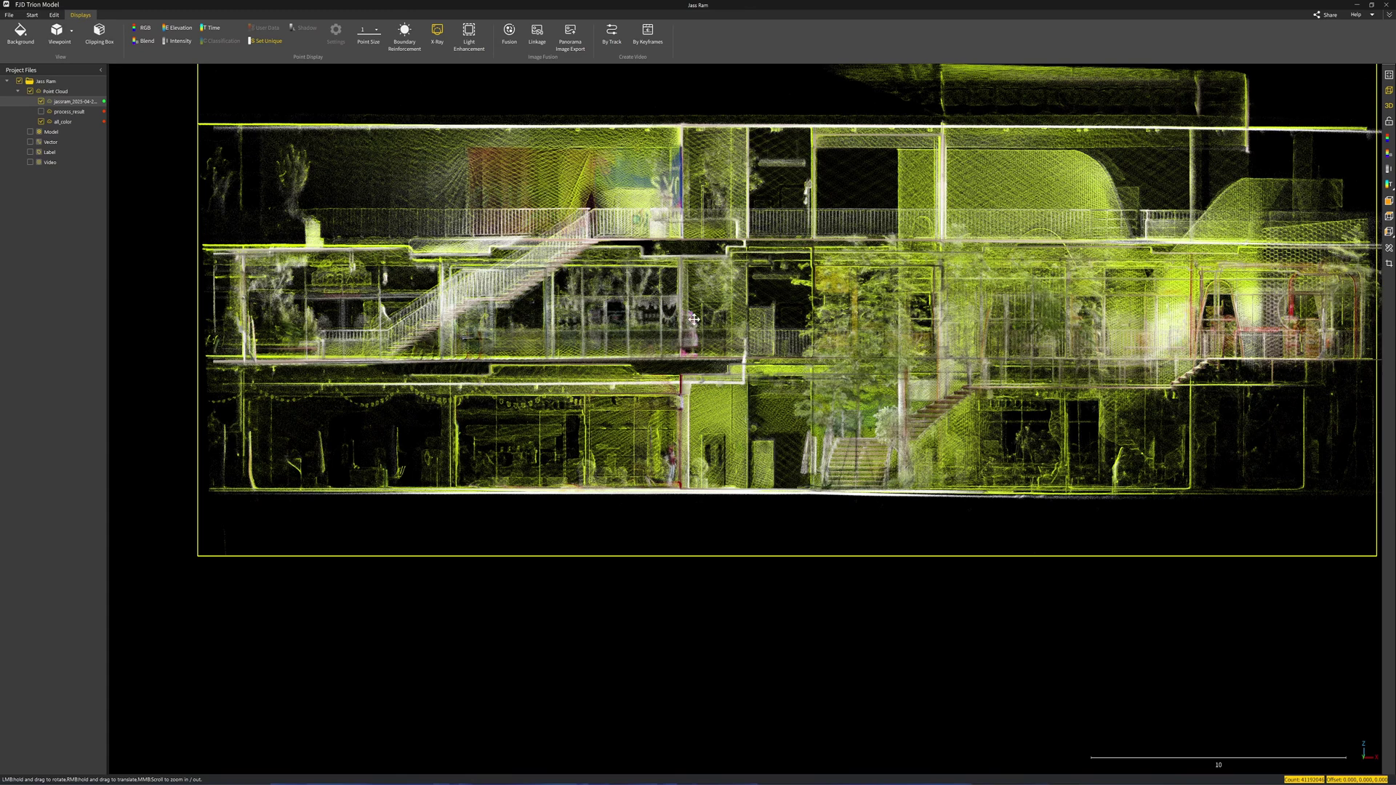
pyautogui.moveTo(693, 320); pyautogui.dragTo(933, 339, button='right')
pyautogui.scroll(3, 319, 358)
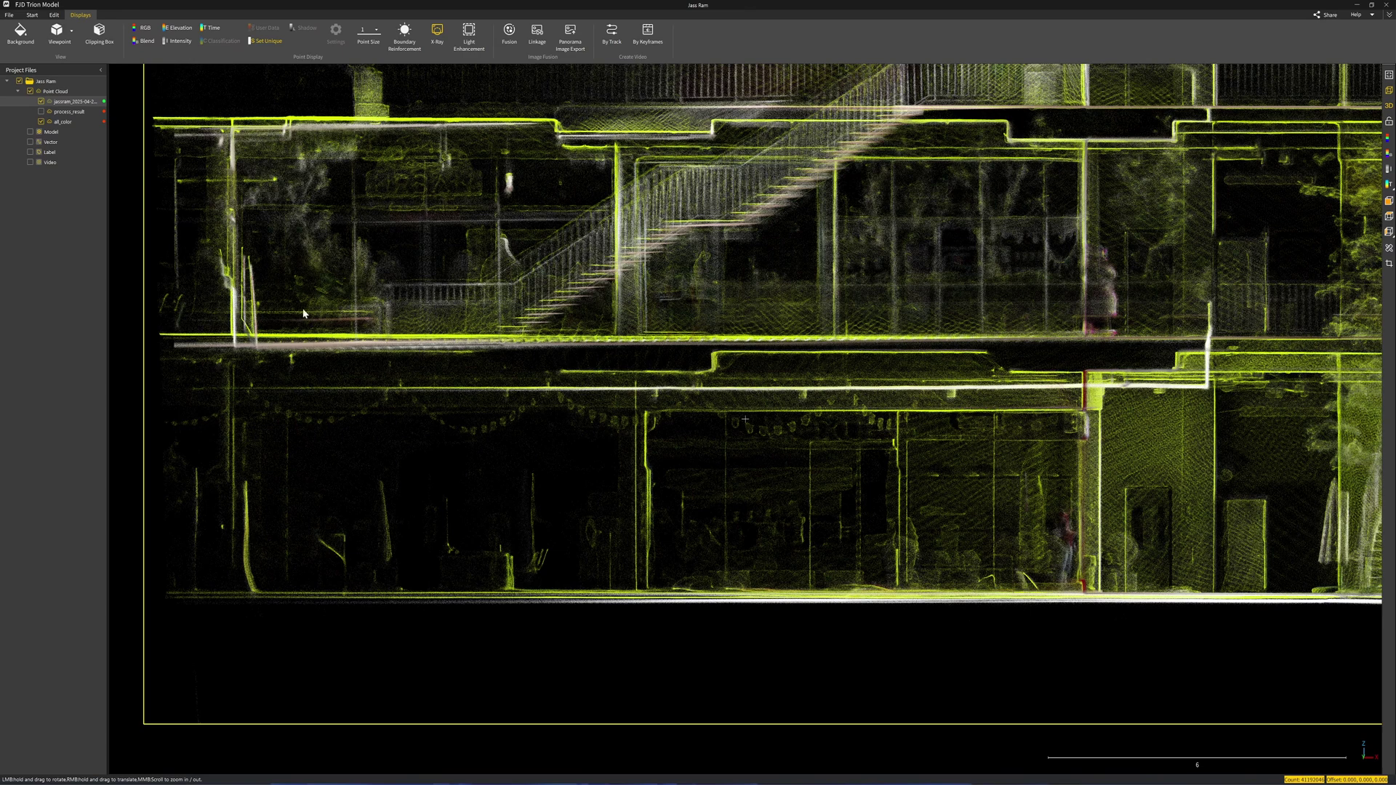
# Step: Compare by toggling process_result on and off, then view the building from the Left Side
pyautogui.click(41, 112)
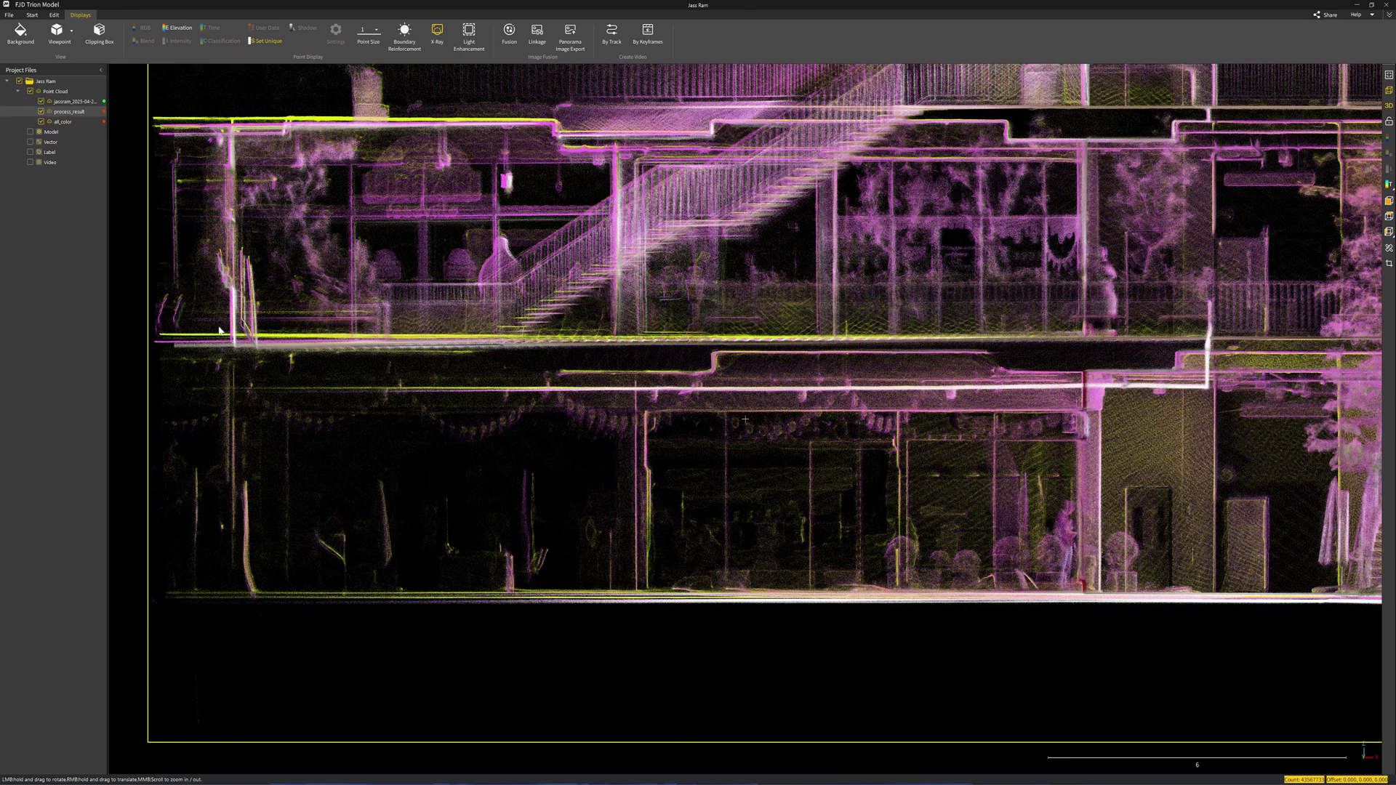
pyautogui.click(41, 112)
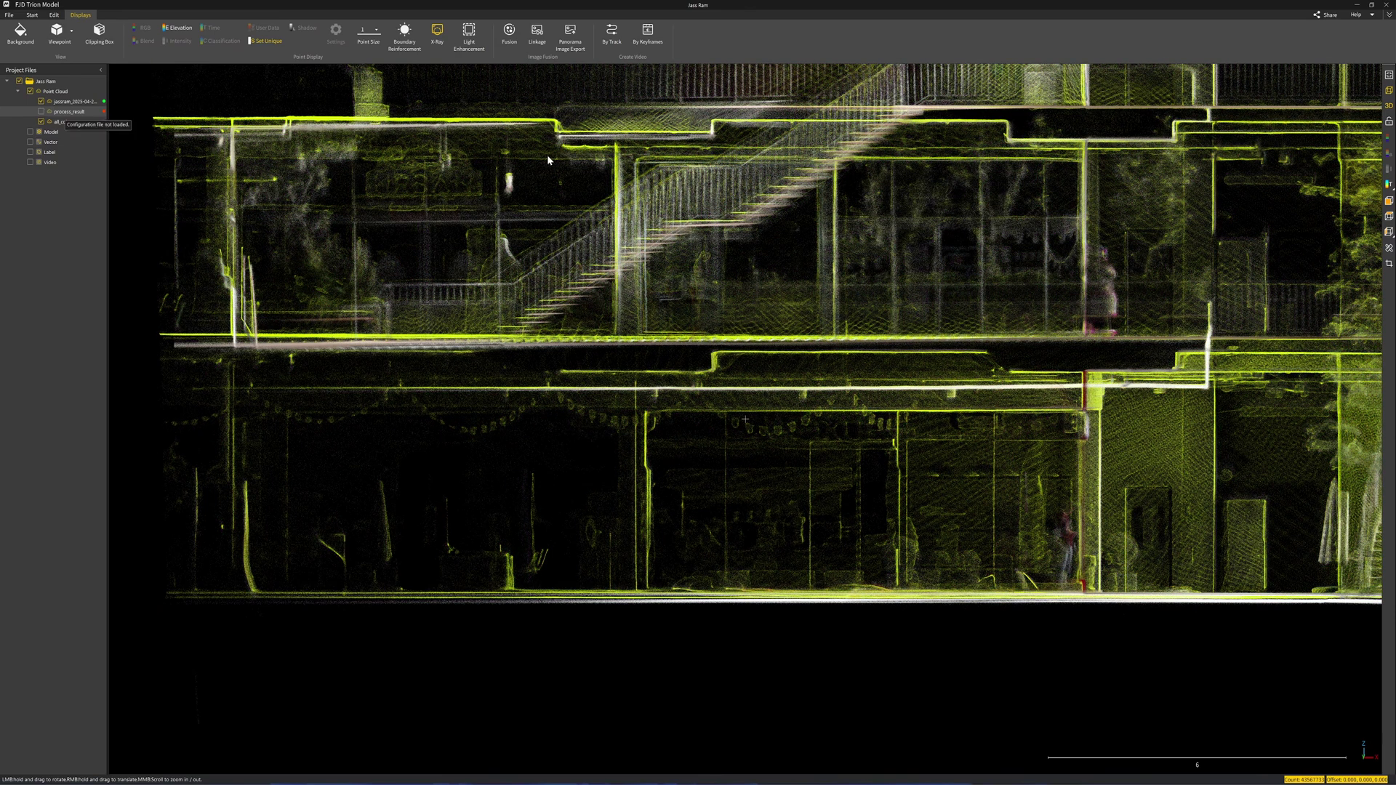
pyautogui.click(1388, 232)
pyautogui.click(1328, 235)
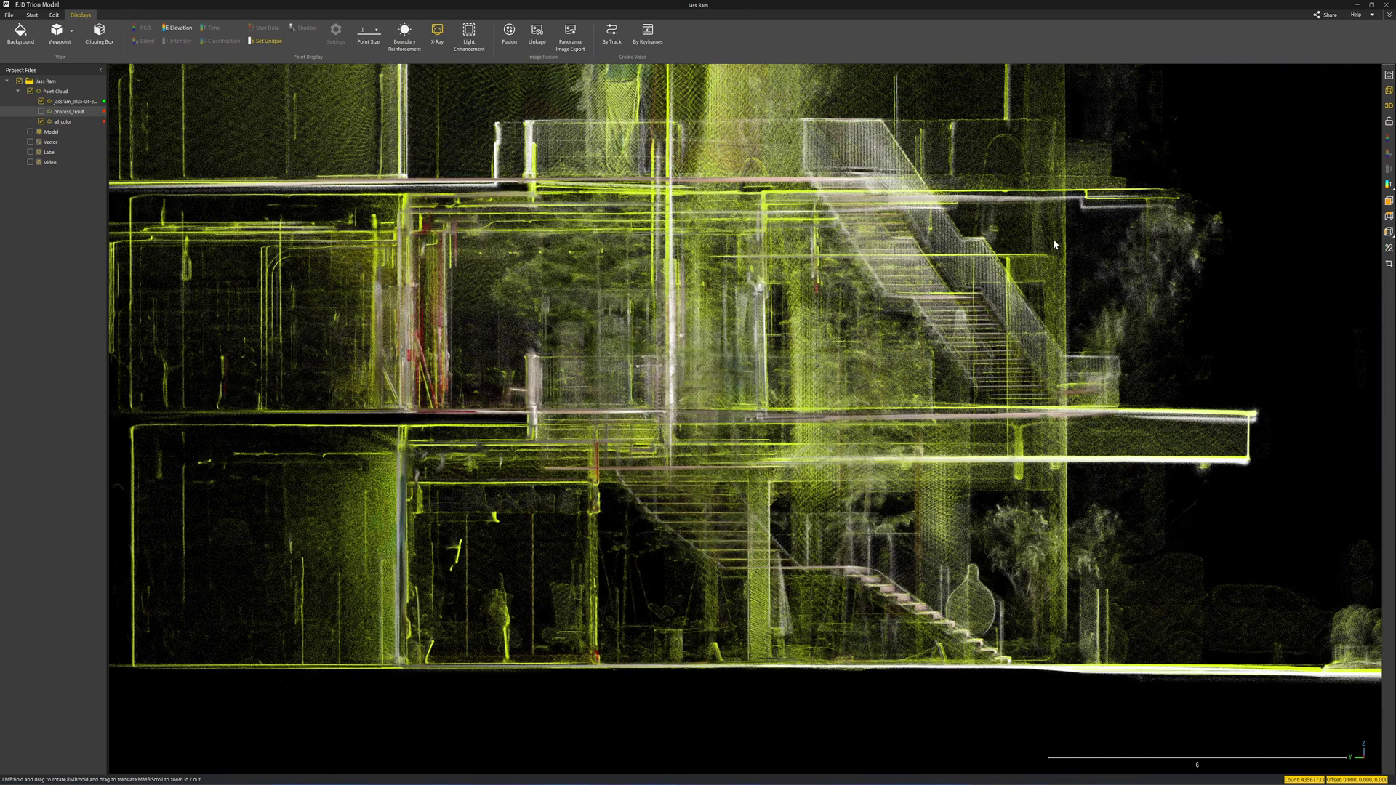
pyautogui.scroll(2, 1147, 198)
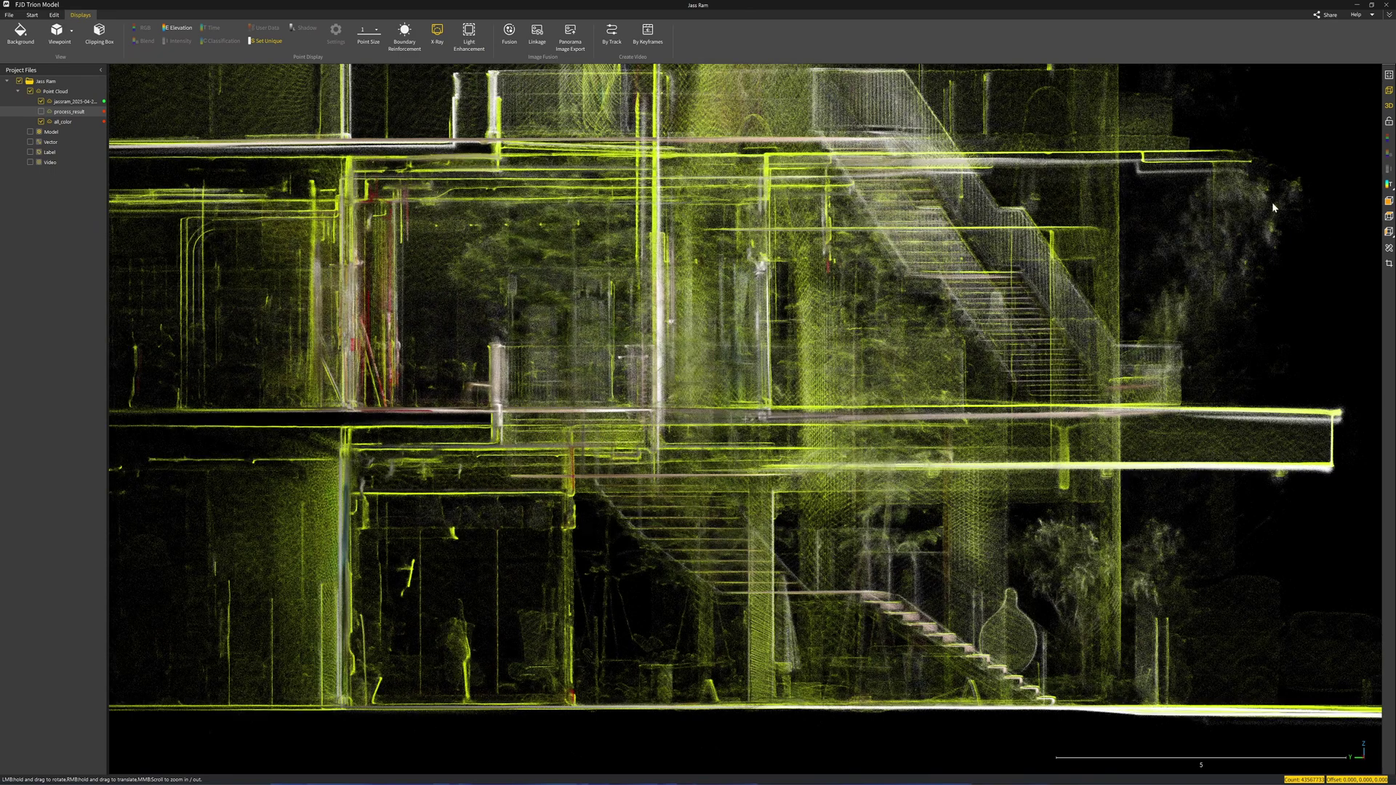
pyautogui.moveTo(1264, 212); pyautogui.dragTo(984, 281, button='right')
pyautogui.scroll(2, 969, 146)
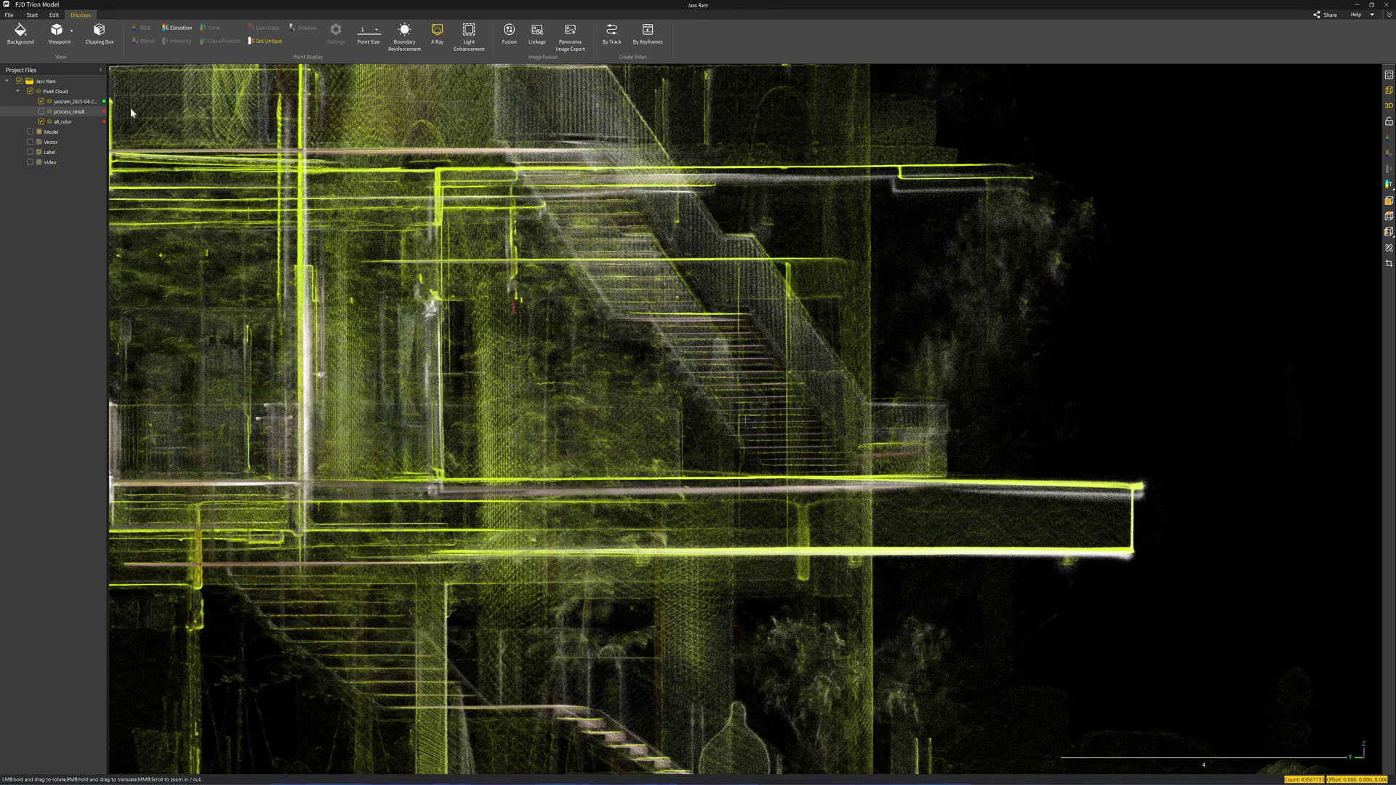
pyautogui.click(42, 113)
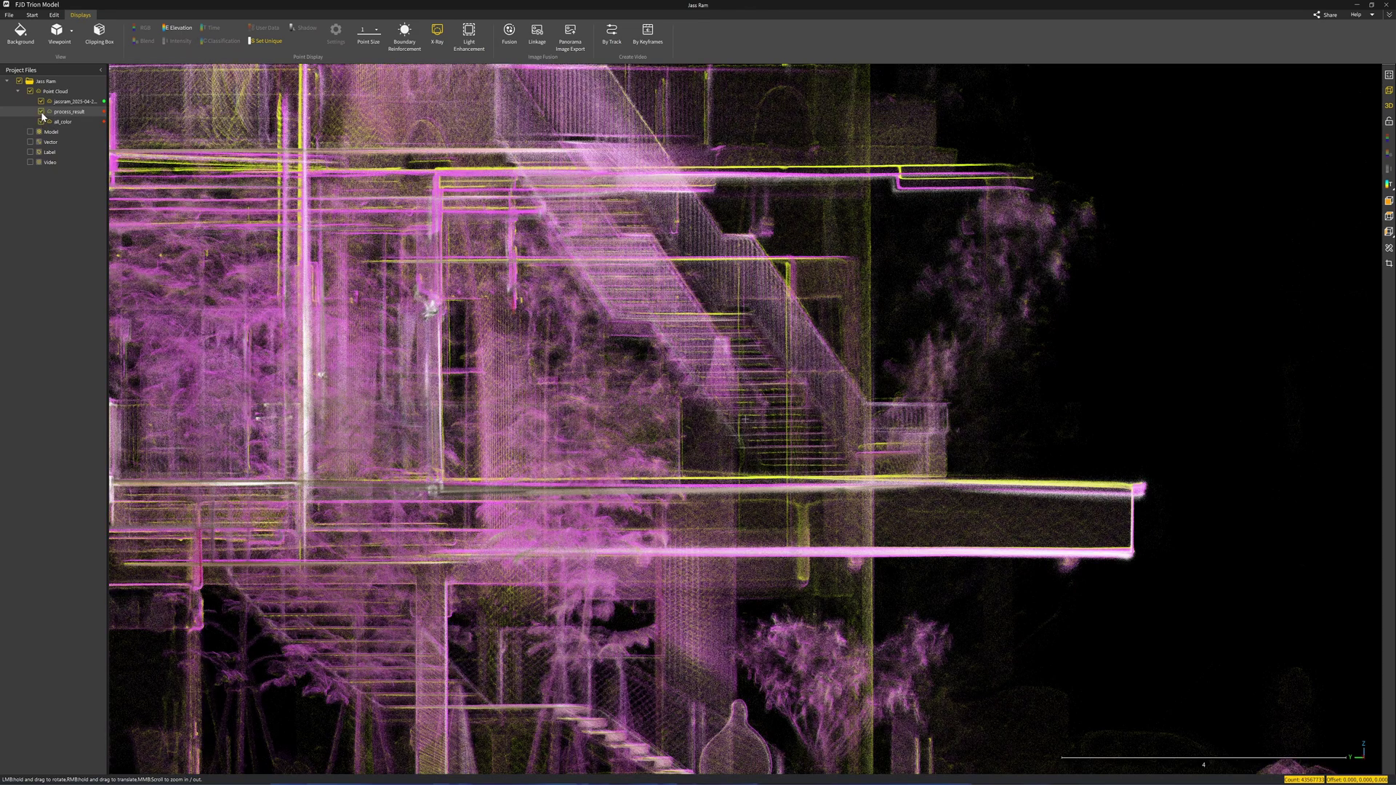
pyautogui.click(41, 112)
pyautogui.click(41, 112)
pyautogui.click(40, 112)
pyautogui.click(41, 112)
pyautogui.click(41, 112)
pyautogui.click(40, 112)
pyautogui.click(40, 112)
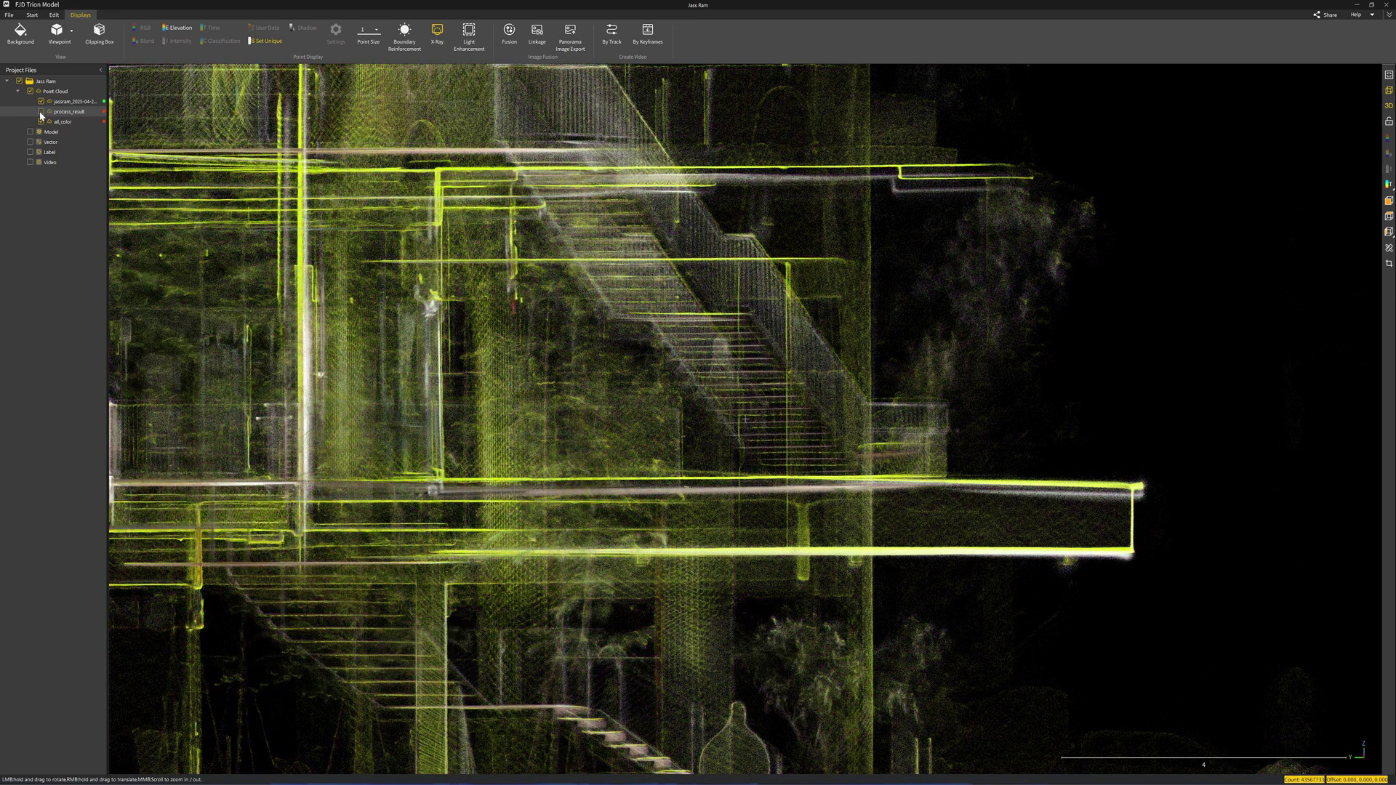
pyautogui.click(40, 112)
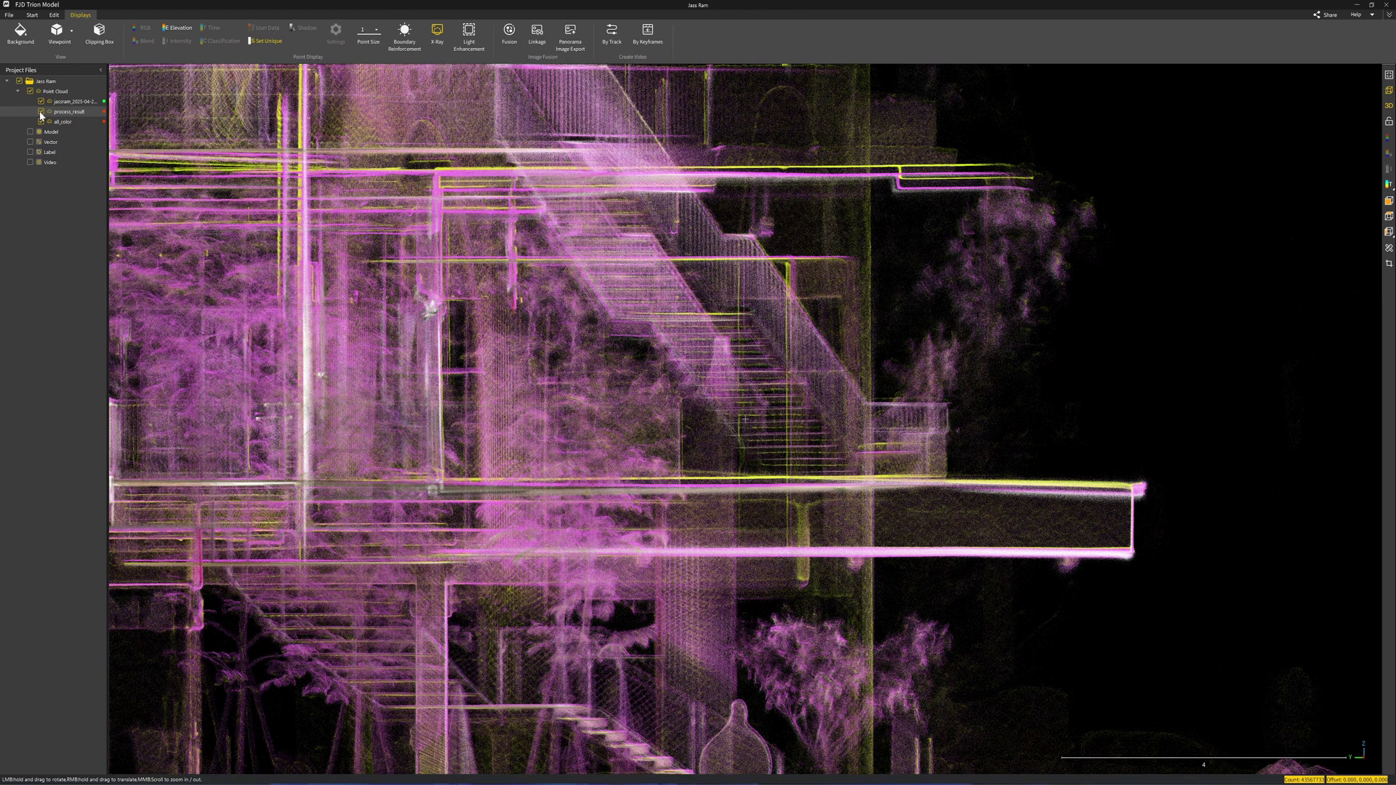
pyautogui.click(41, 112)
pyautogui.scroll(5, 849, 299)
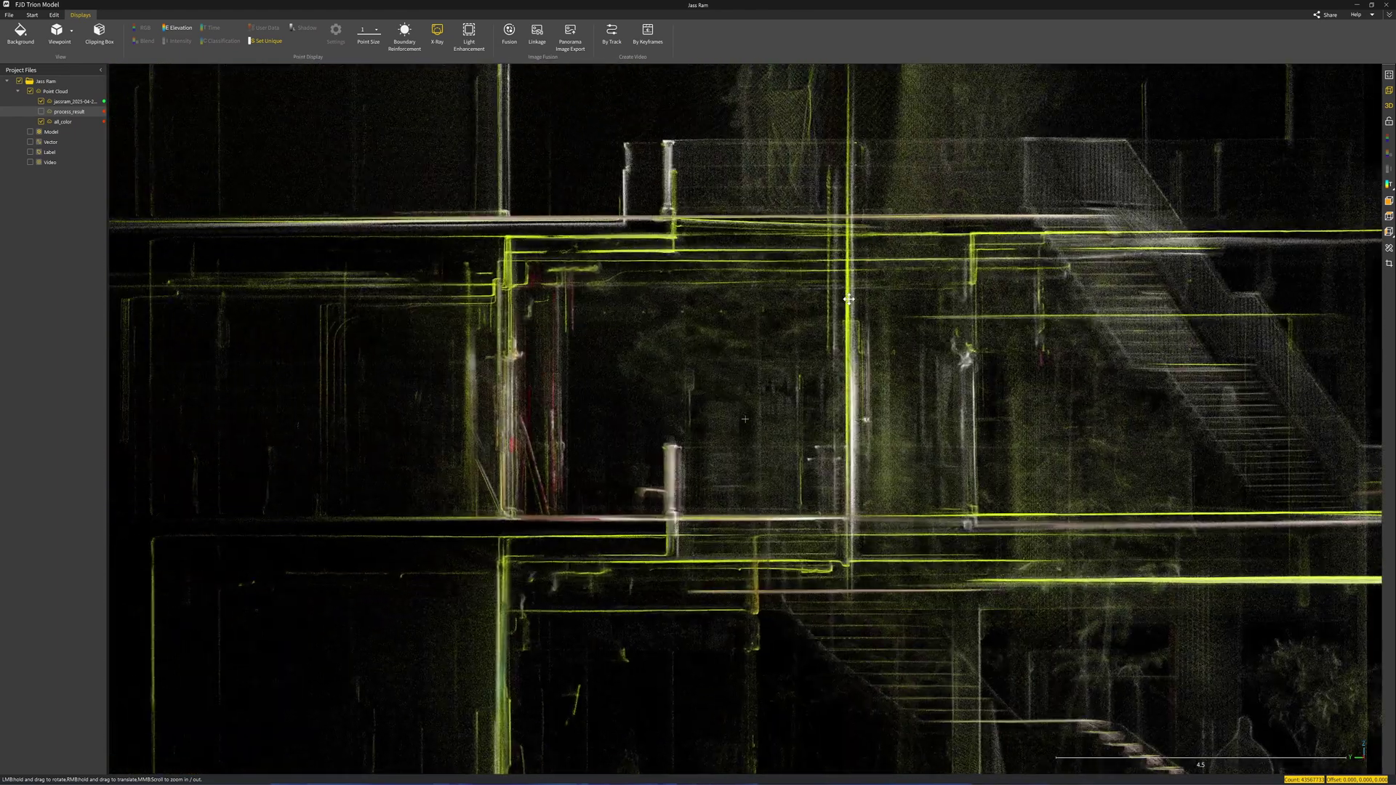
pyautogui.scroll(-5, 849, 299)
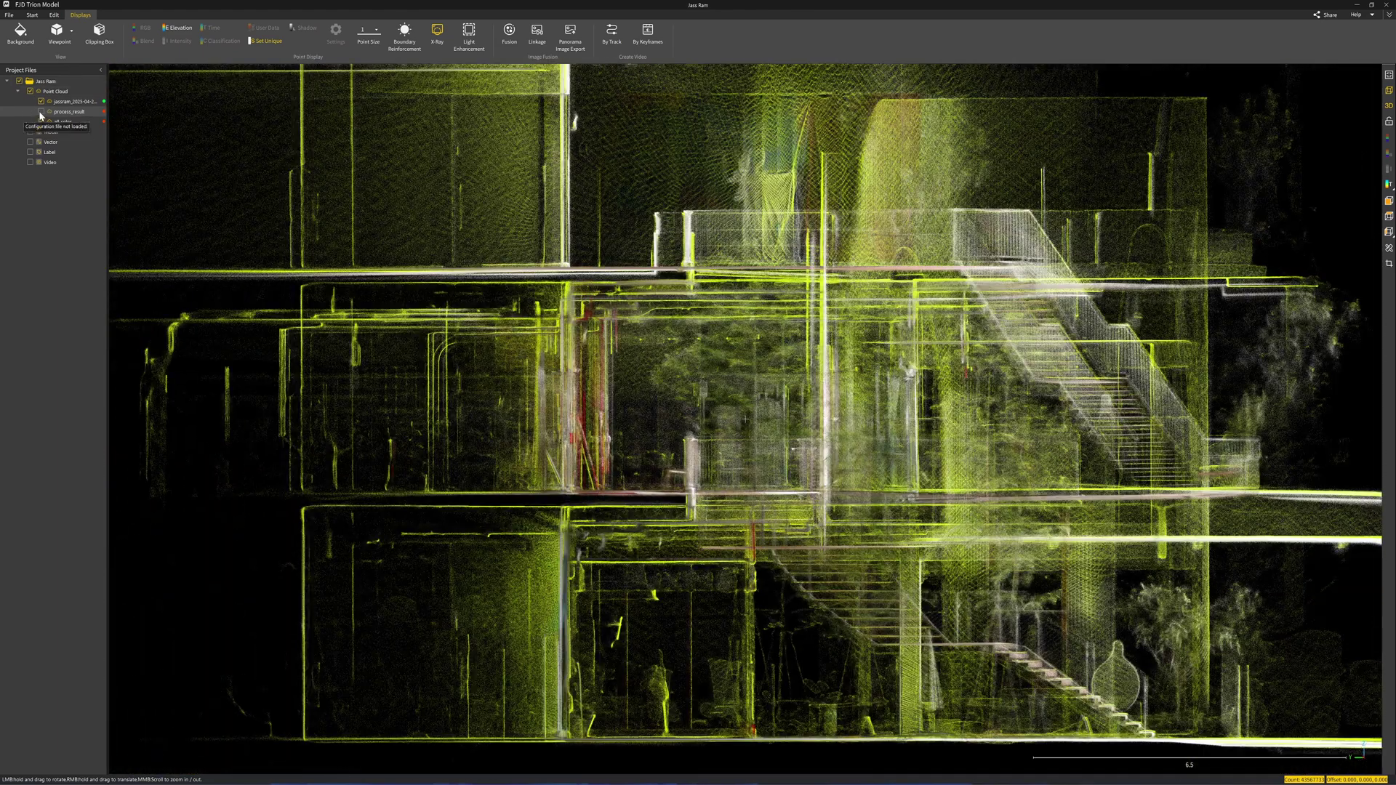
pyautogui.click(41, 112)
pyautogui.click(41, 112)
pyautogui.scroll(5, 744, 419)
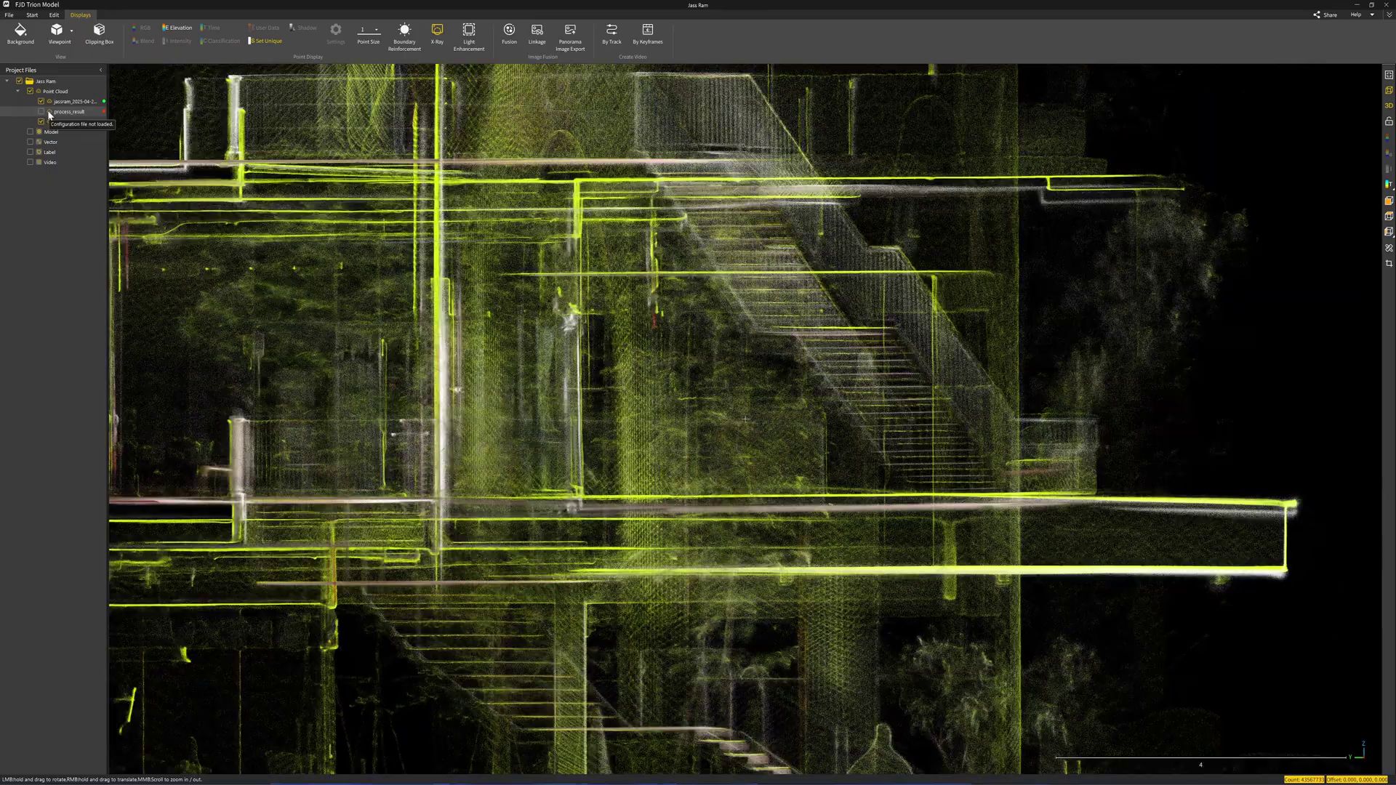
pyautogui.scroll(-5, 552, 364)
pyautogui.moveTo(495, 349)
pyautogui.mouseDown()
pyautogui.moveTo(562, 365)
pyautogui.moveTo(178, 124)
pyautogui.mouseUp()
# Step: Enclose the cloud in a clipping box and lower its top to a low horizontal section
pyautogui.click(99, 33)
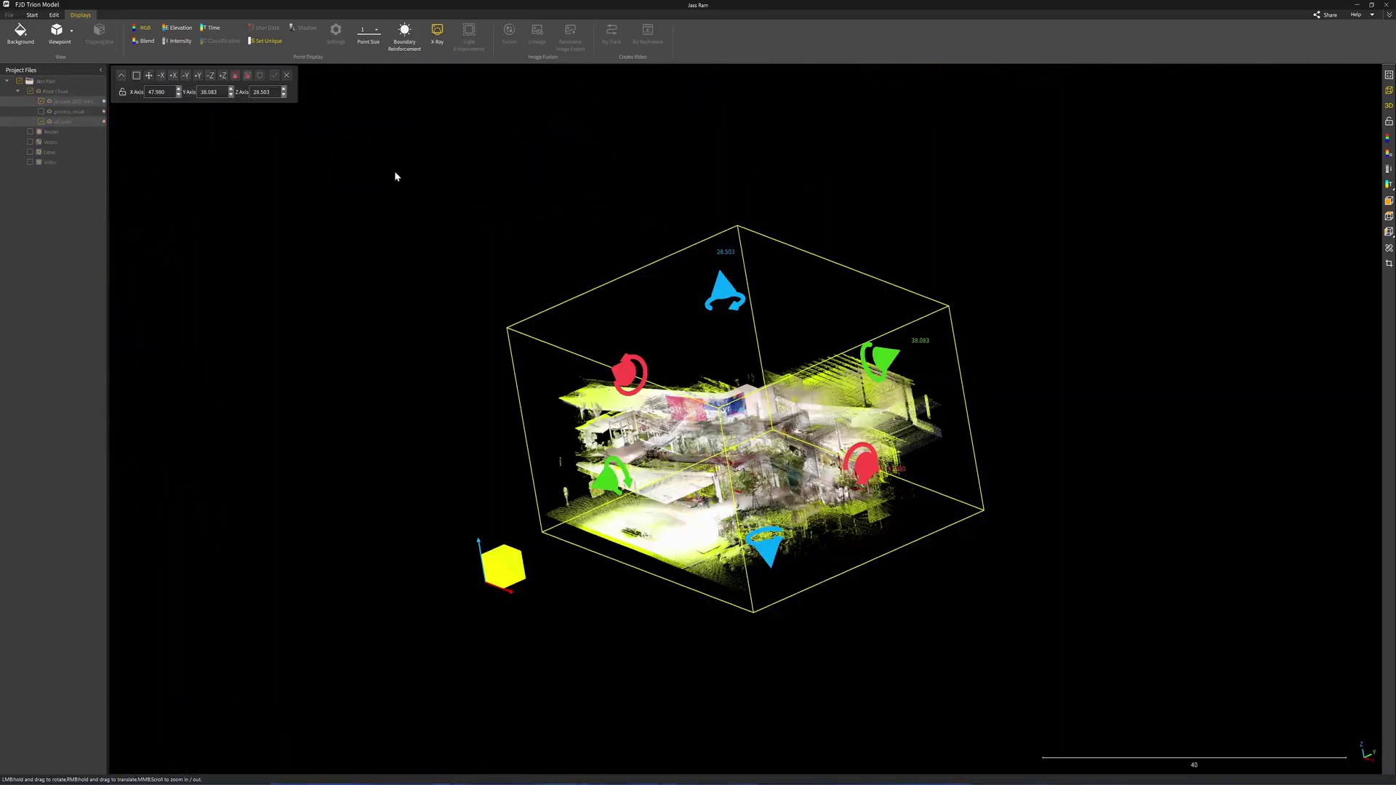
pyautogui.moveTo(740, 330); pyautogui.dragTo(960, 579)
pyautogui.moveTo(889, 381); pyautogui.dragTo(827, 485, button='right')
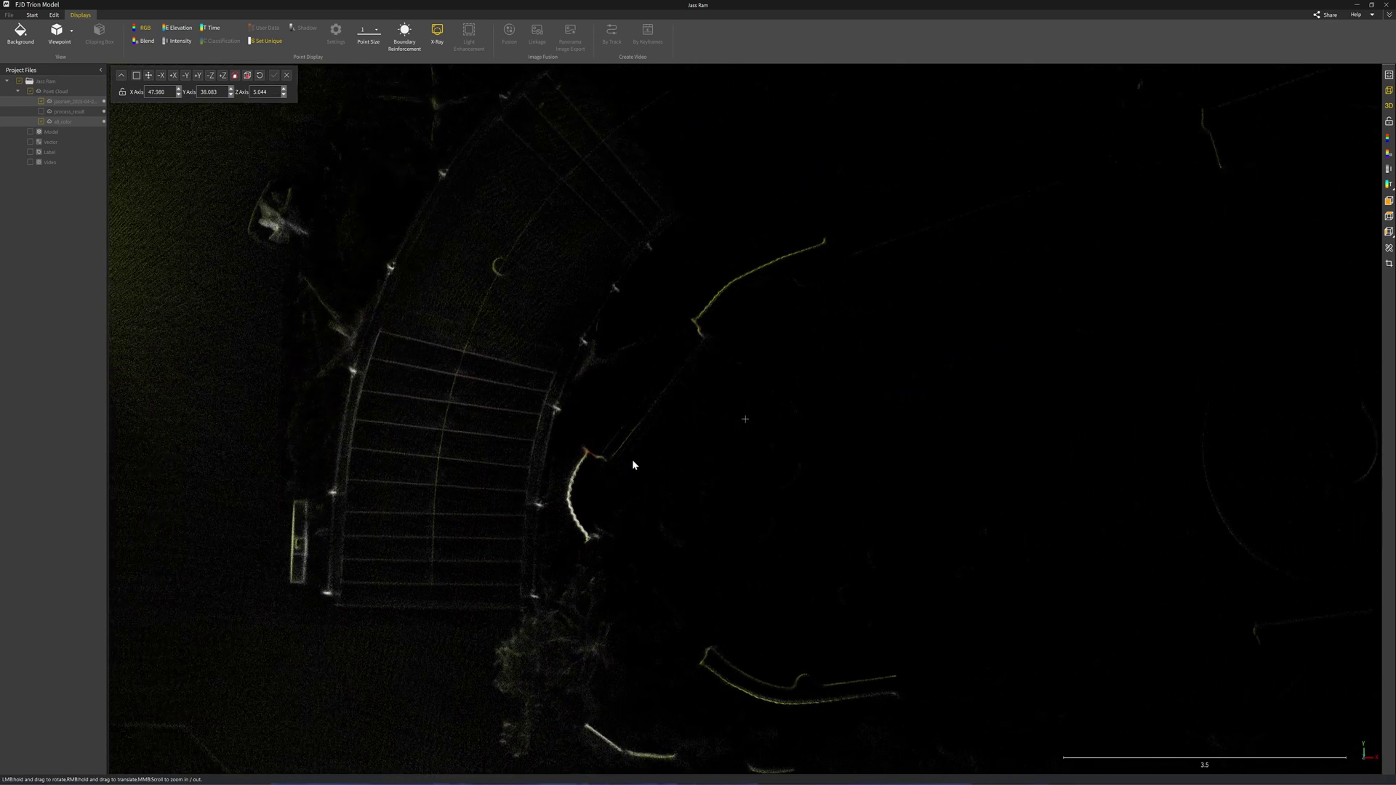
pyautogui.moveTo(632, 465); pyautogui.dragTo(858, 488)
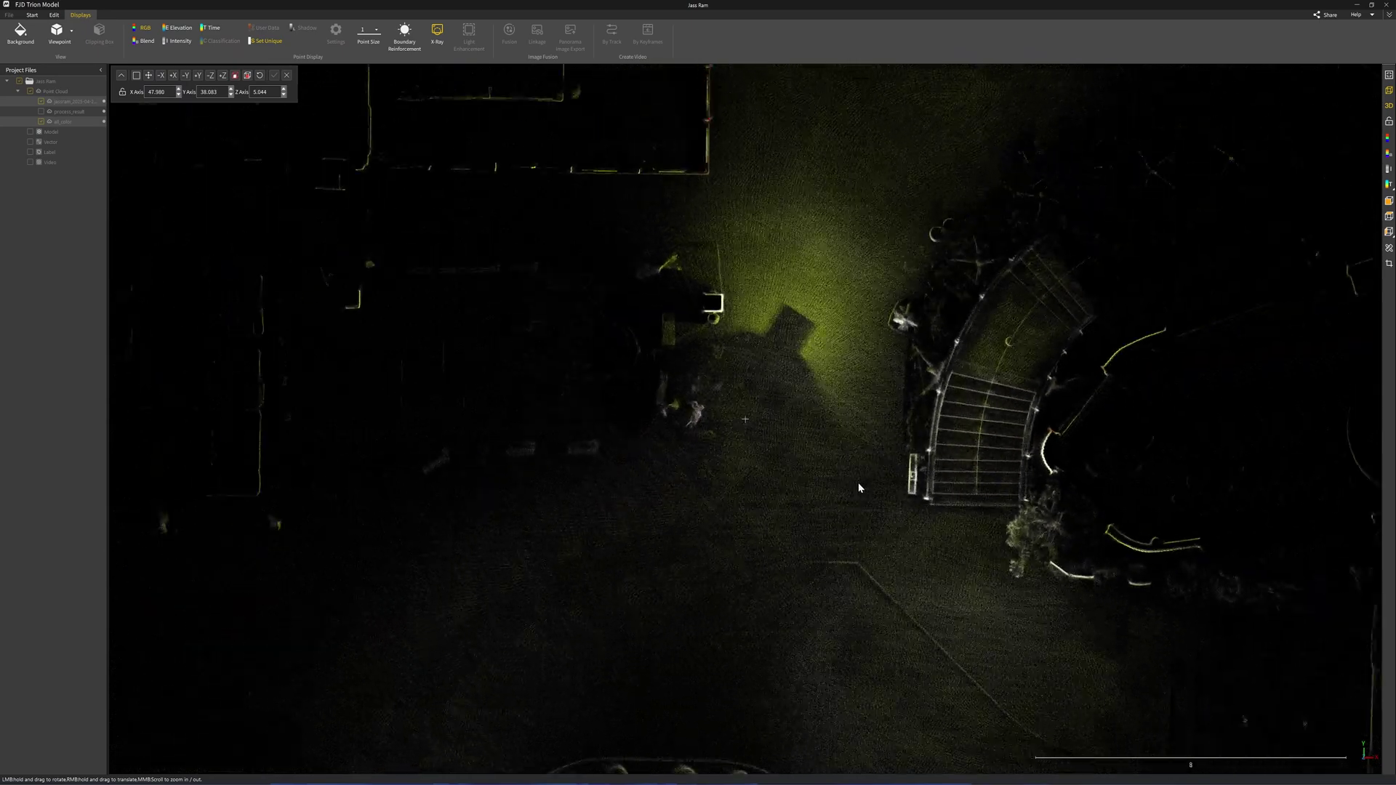
pyautogui.moveTo(859, 488); pyautogui.dragTo(962, 532, button='right')
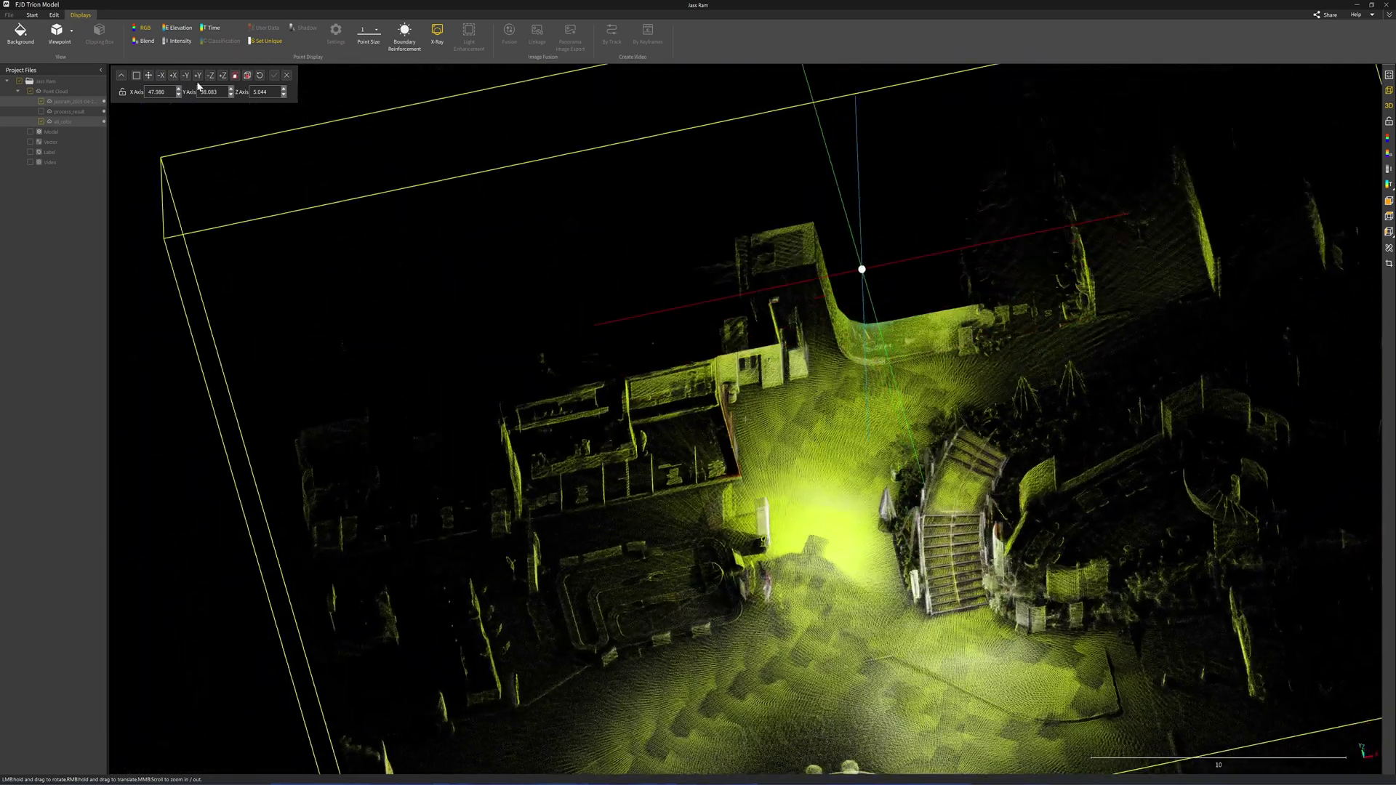
# Step: Pan to the kerb line and start a distance measurement with its first point on the kerb
pyautogui.click(149, 76)
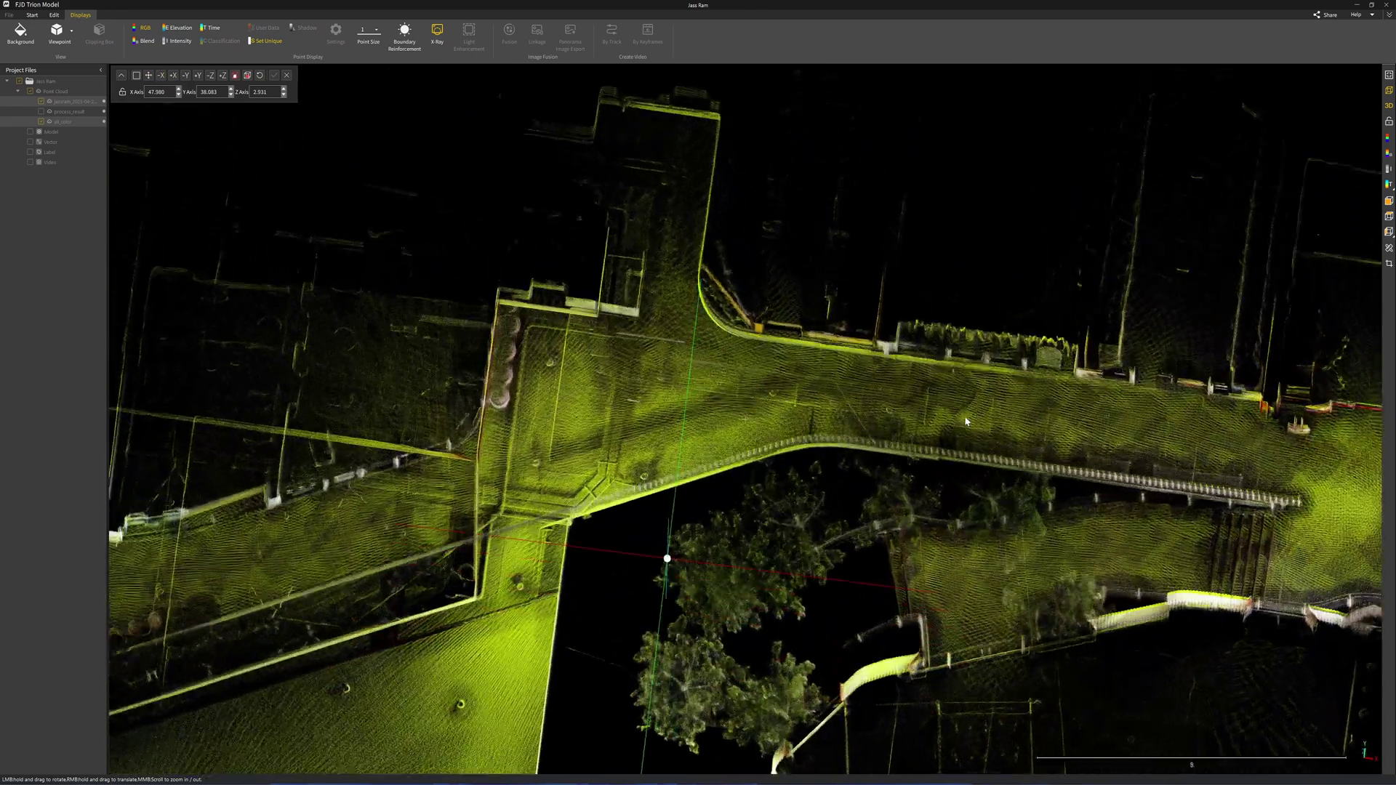
pyautogui.scroll(8, 1074, 409)
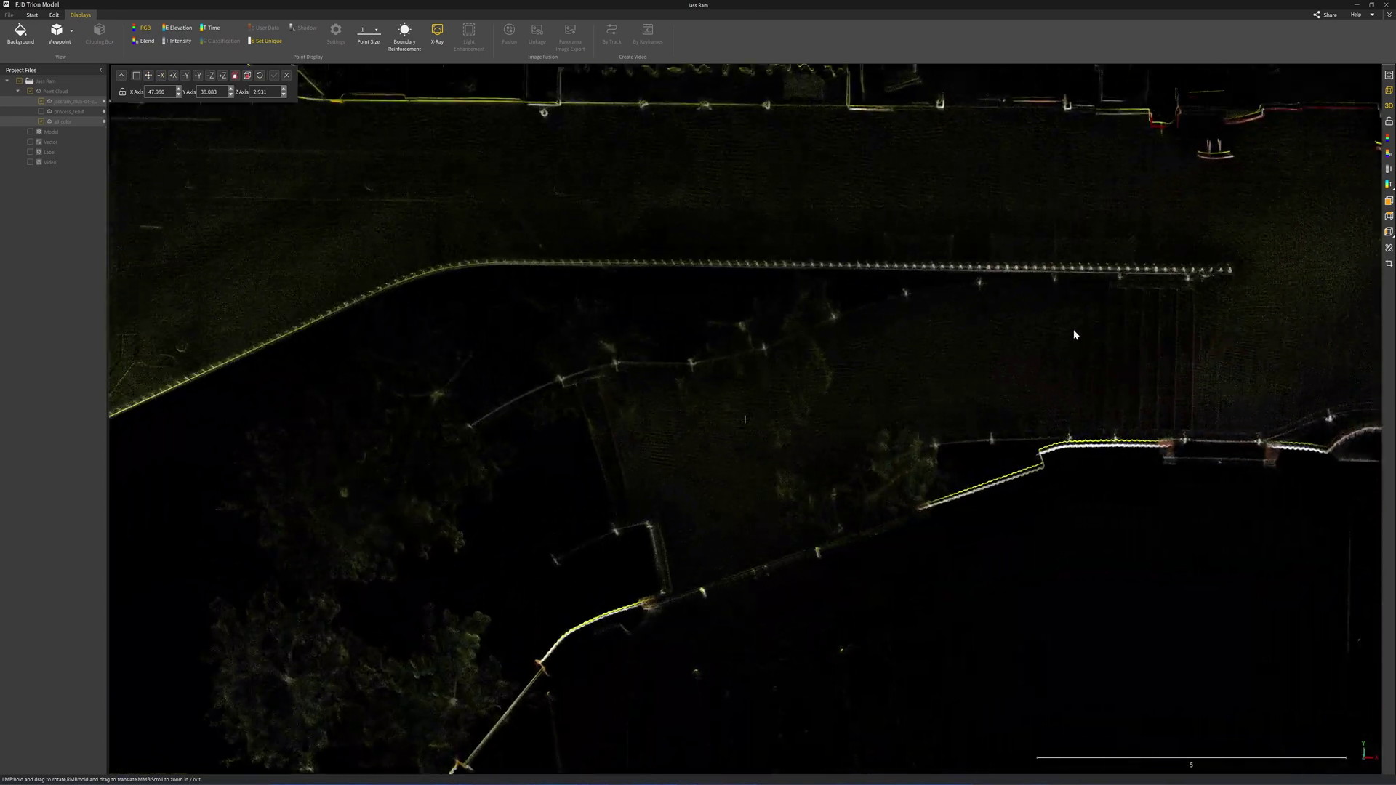
pyautogui.moveTo(1075, 333); pyautogui.dragTo(814, 246, button='right')
pyautogui.scroll(3, 814, 246)
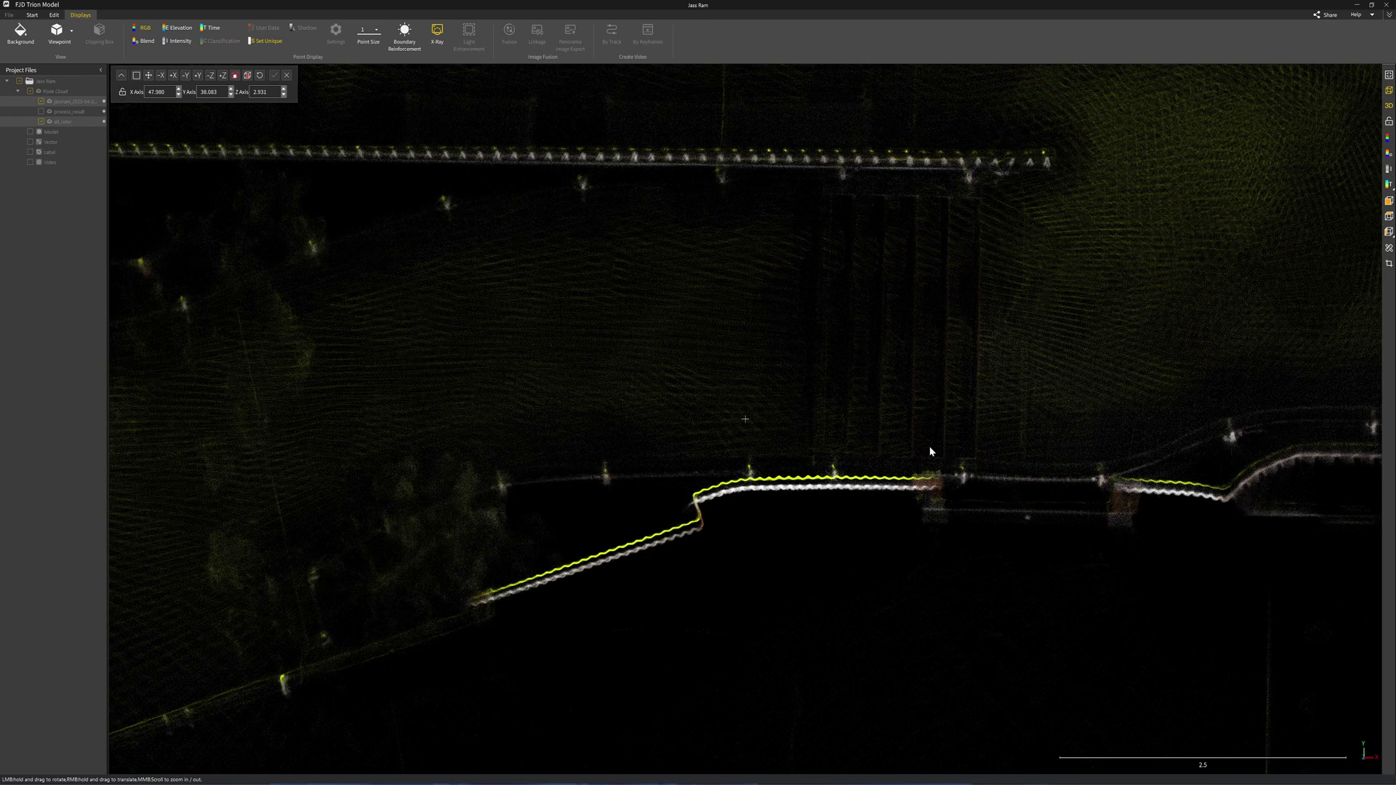
pyautogui.scroll(1, 888, 454)
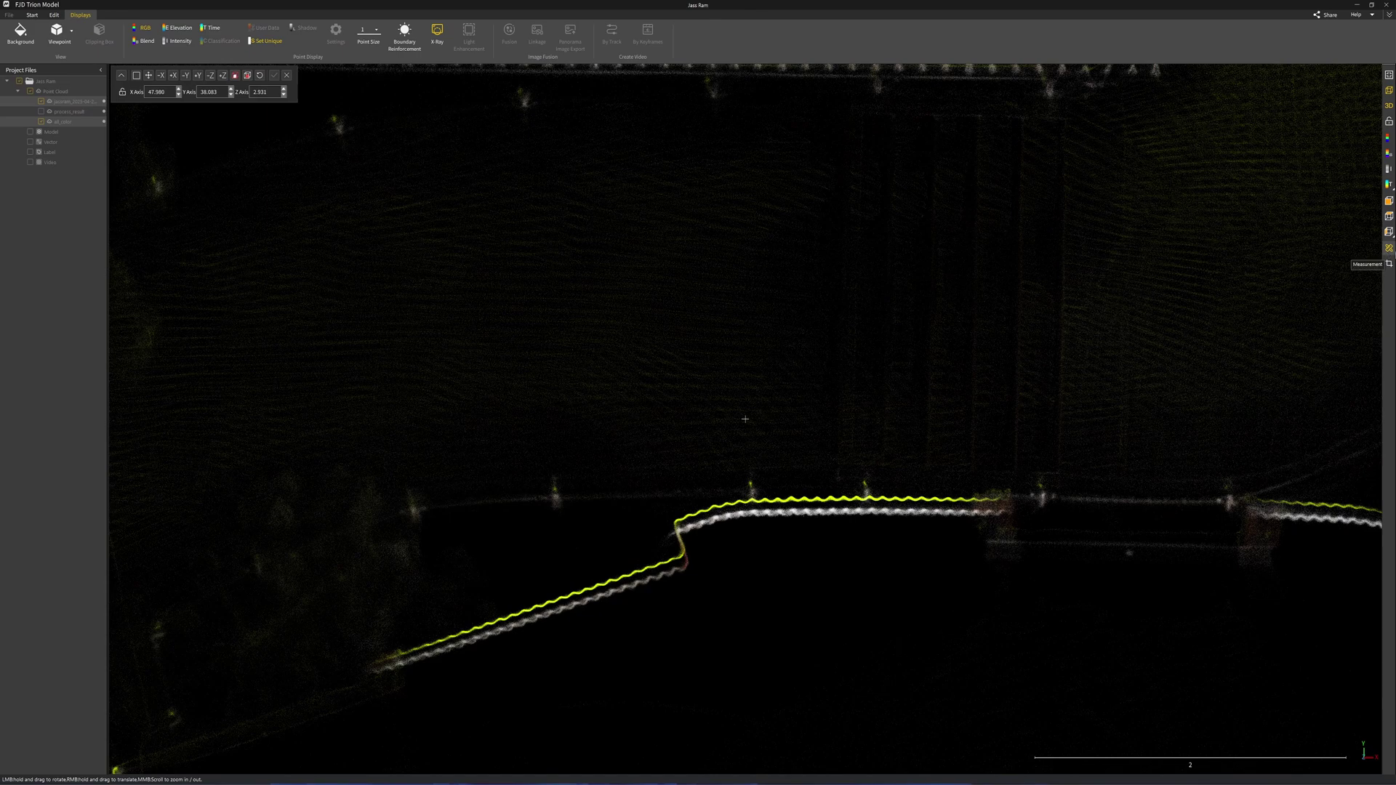
pyautogui.click(1388, 248)
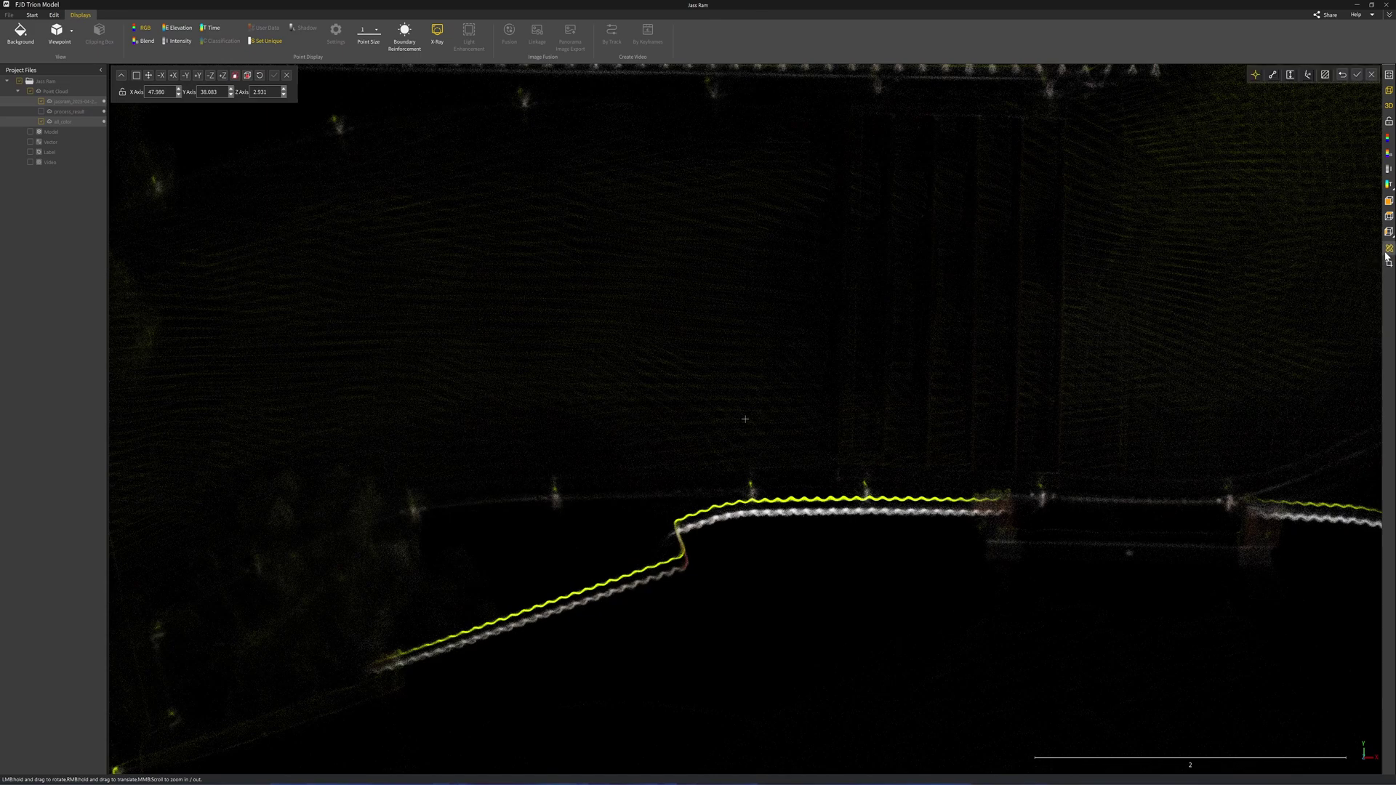
pyautogui.click(1274, 74)
pyautogui.click(911, 501)
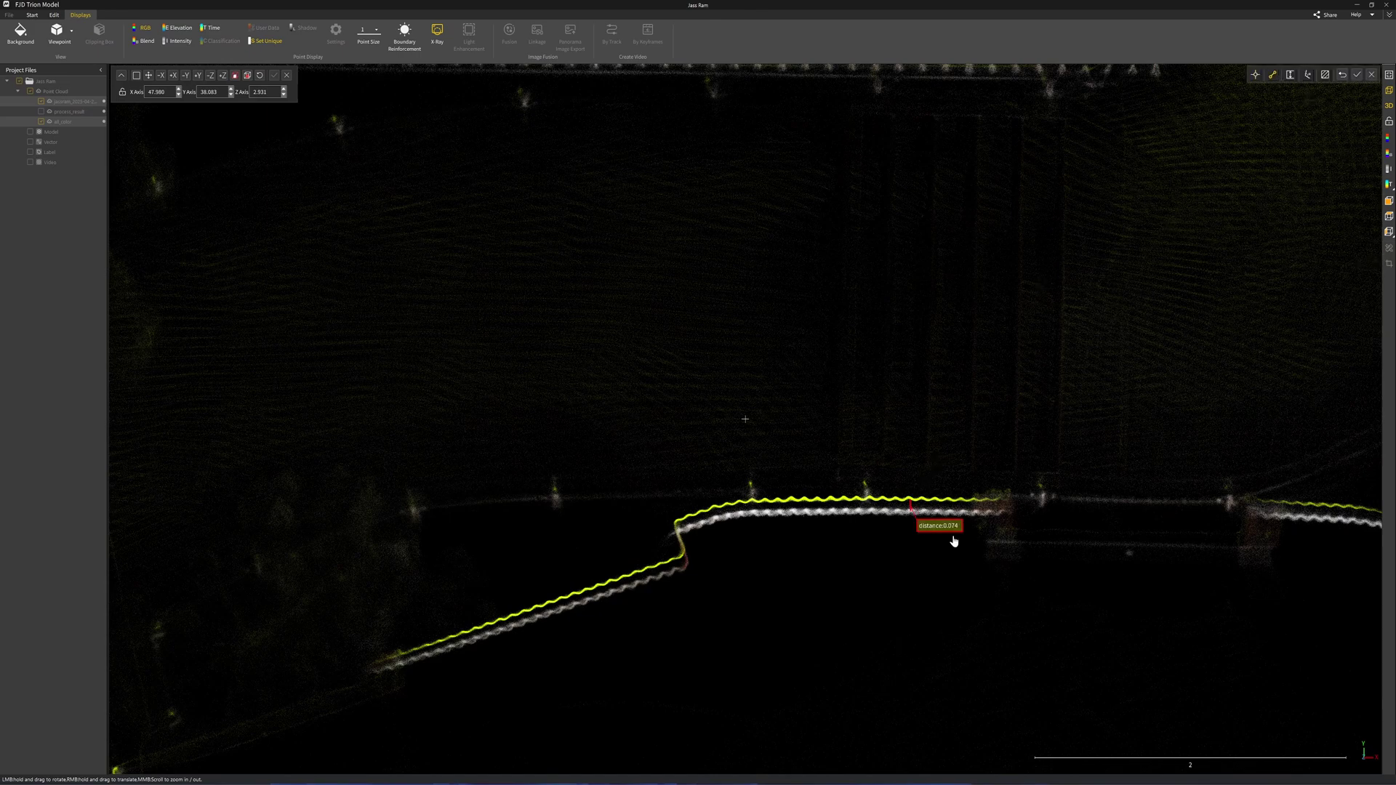
pyautogui.scroll(2, 952, 545)
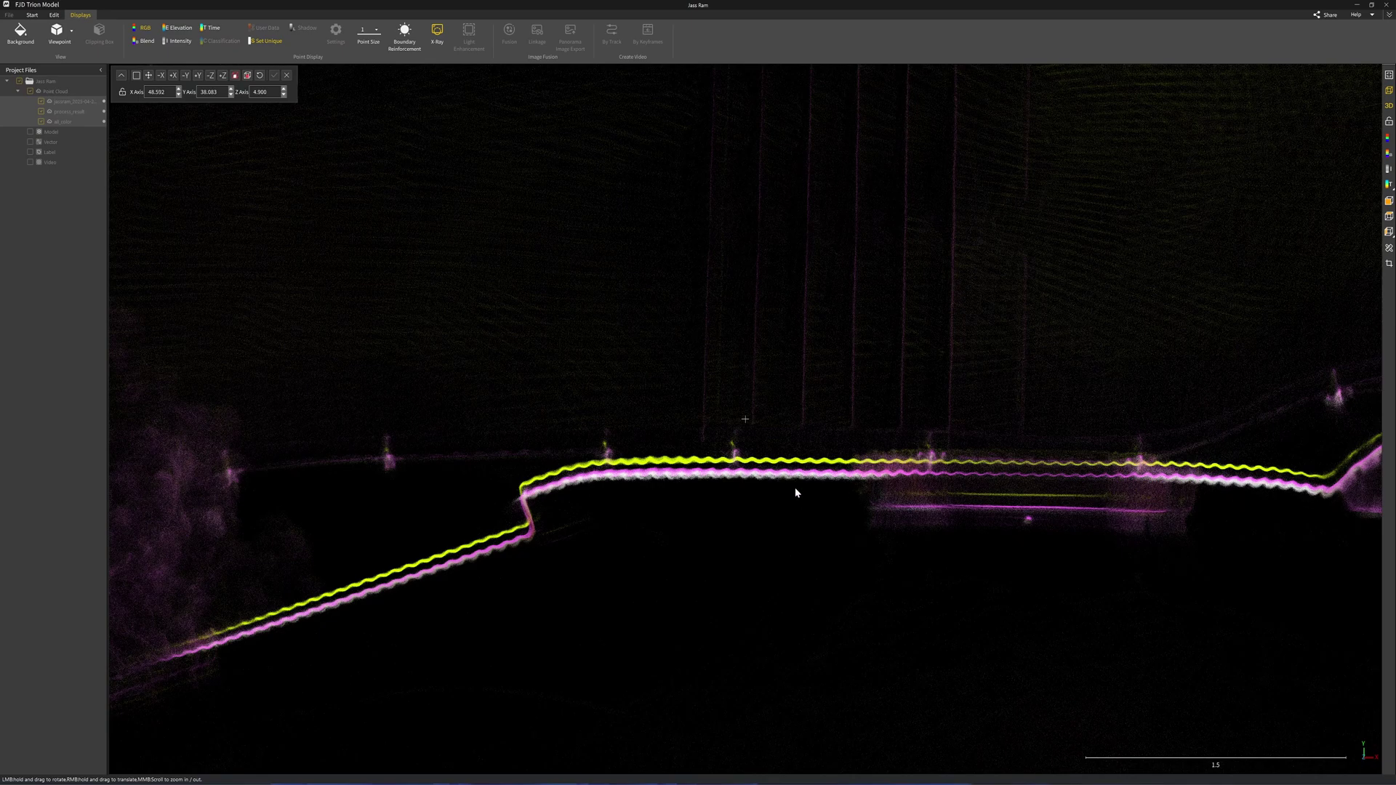
# Step: Orbit the section, lower the cut slightly, and inspect the wall corner, ramp and ringed wall
pyautogui.moveTo(654, 465); pyautogui.dragTo(269, 134)
pyautogui.scroll(-4, 599, 485)
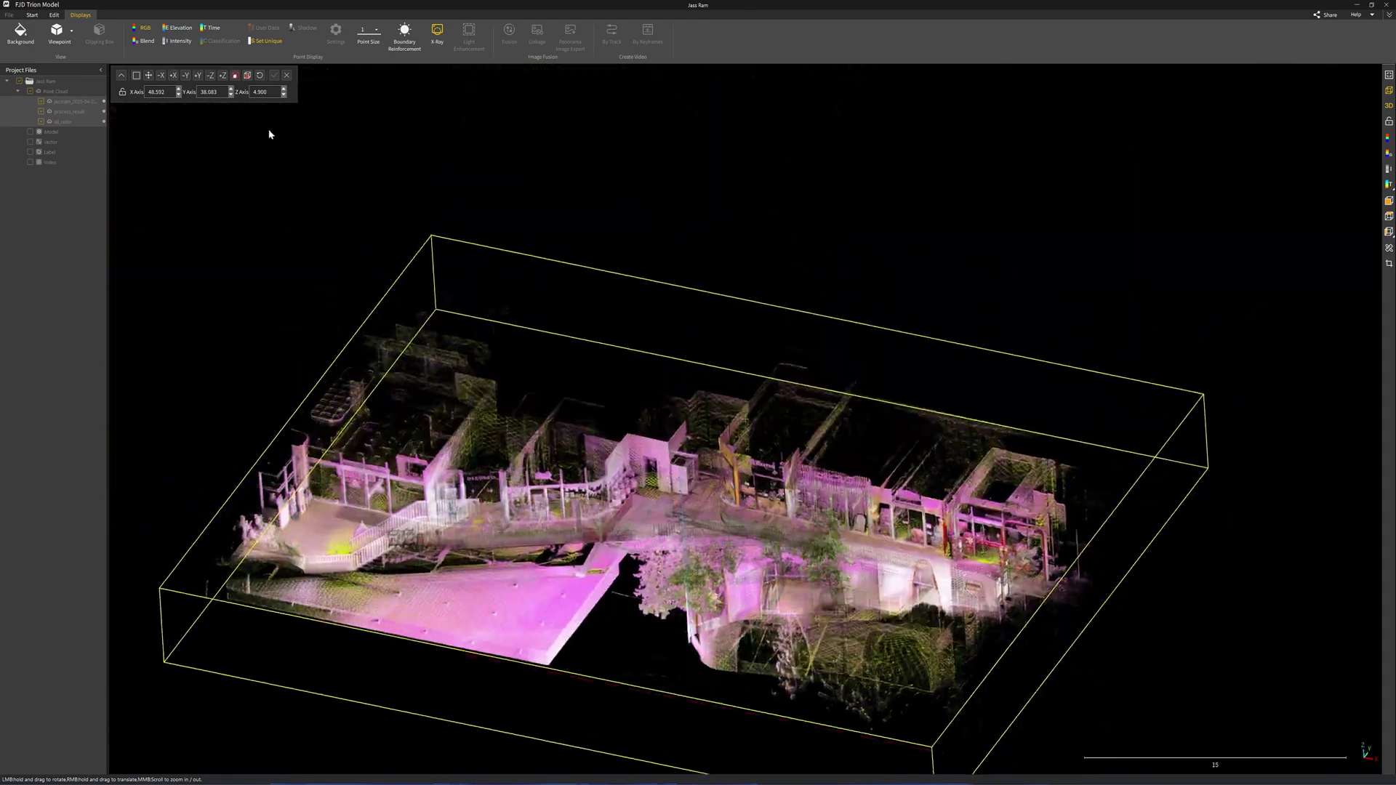
pyautogui.click(149, 76)
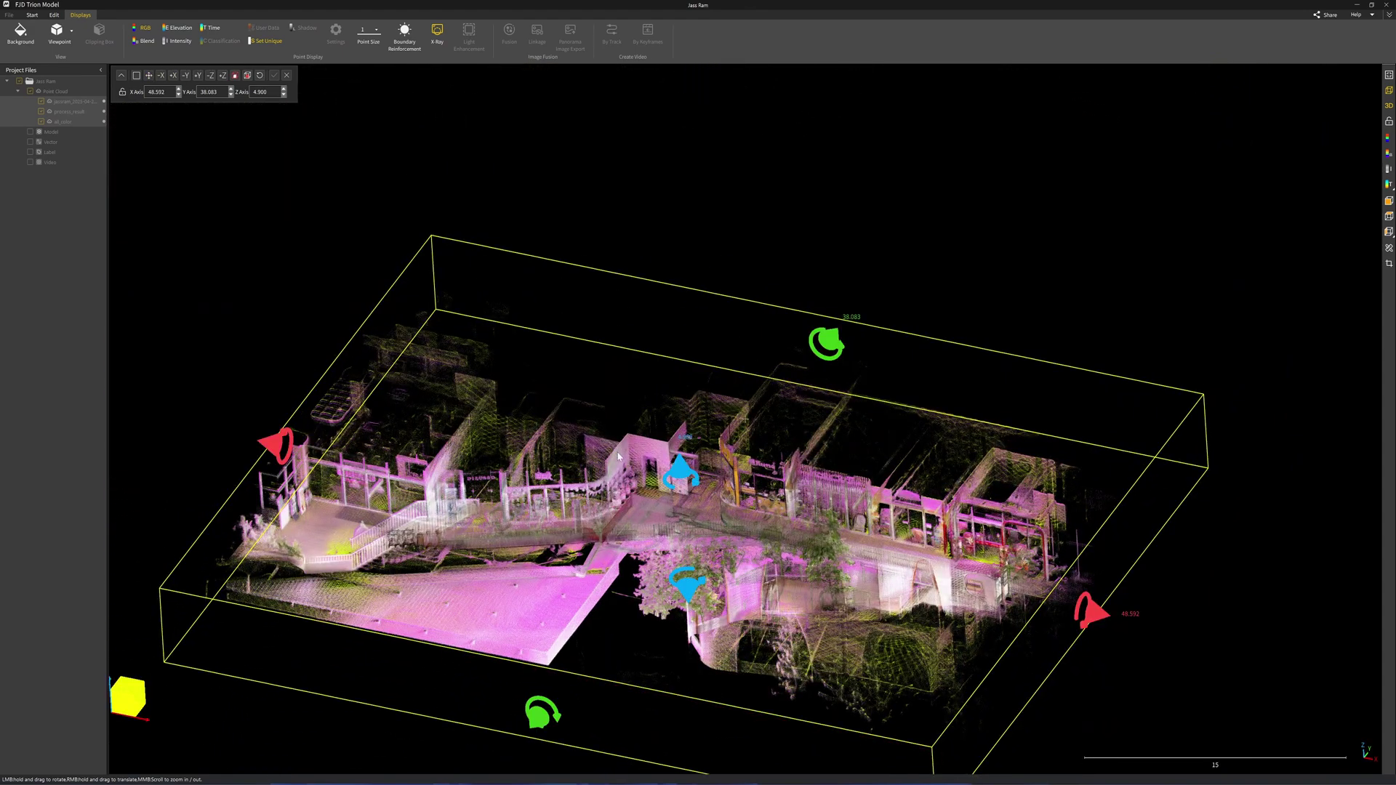
pyautogui.moveTo(696, 472); pyautogui.dragTo(836, 407)
pyautogui.scroll(3, 993, 357)
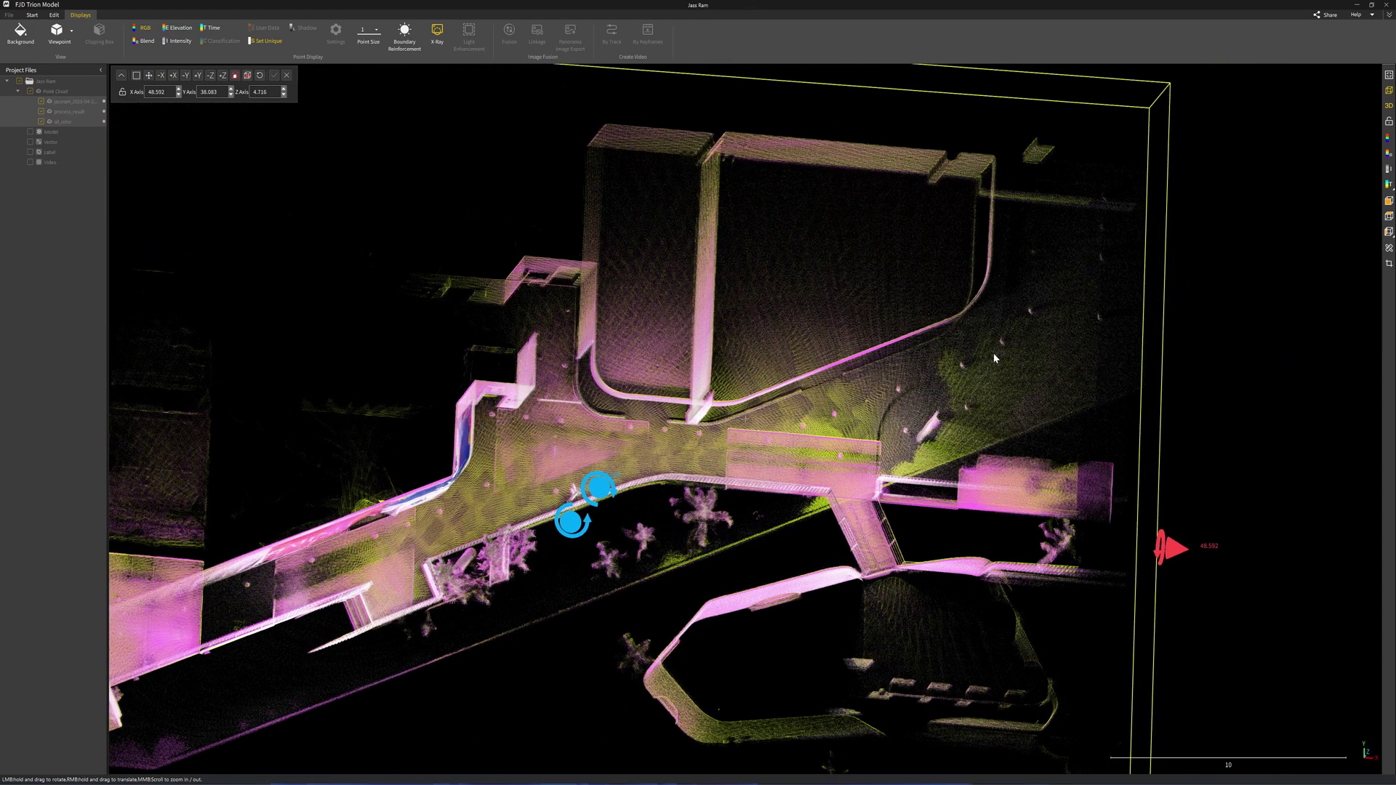
pyautogui.scroll(5, 827, 436)
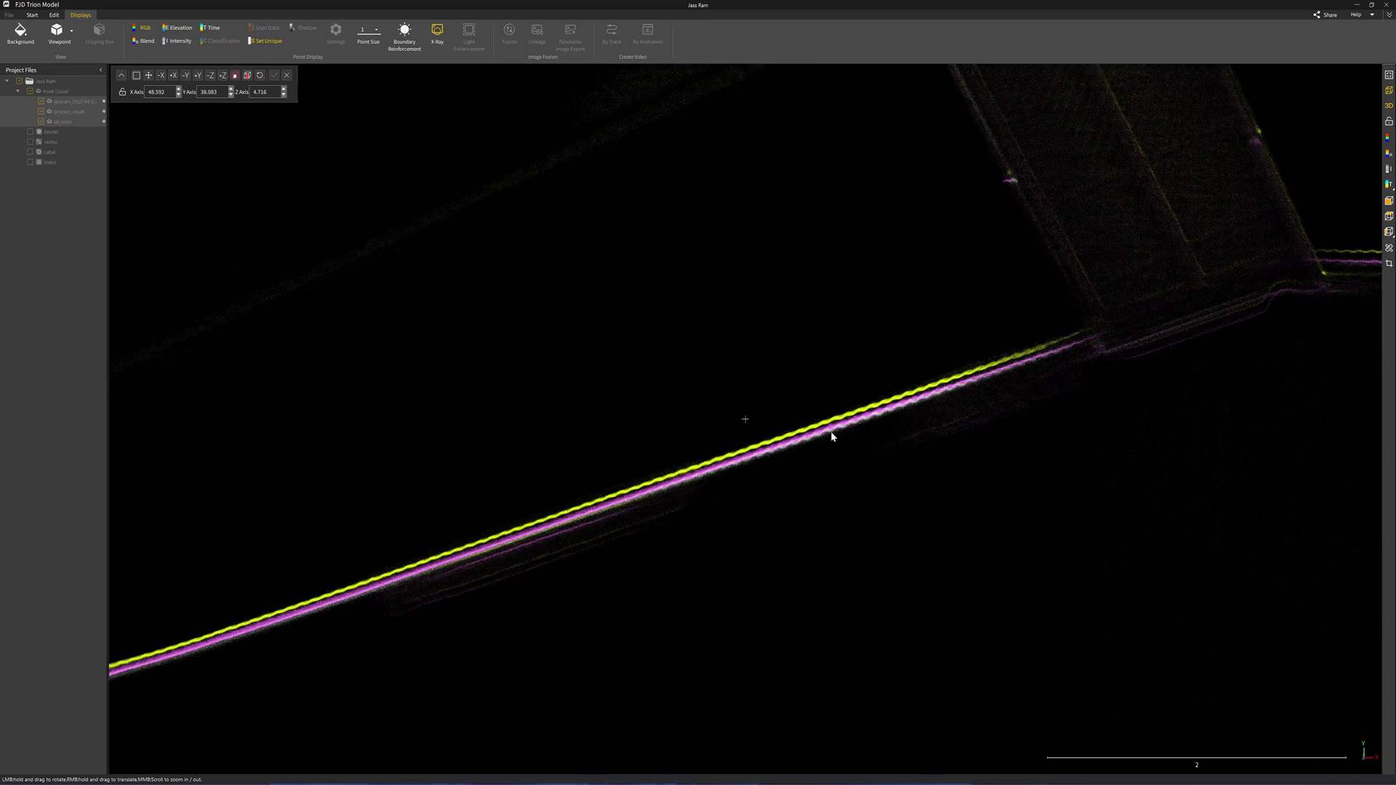
pyautogui.scroll(-1, 705, 456)
pyautogui.moveTo(451, 448); pyautogui.dragTo(894, 461, button='right')
pyautogui.scroll(-2, 304, 440)
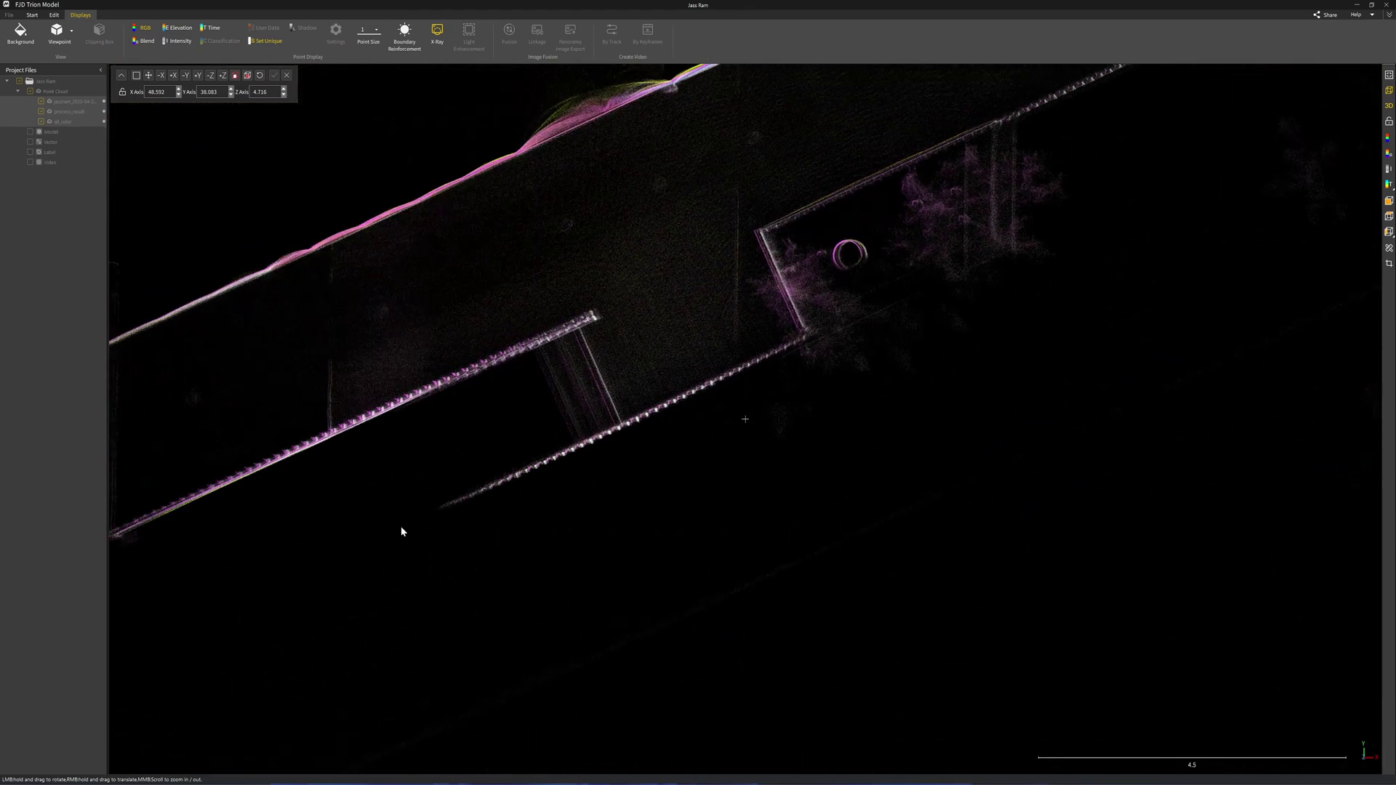
pyautogui.moveTo(405, 532); pyautogui.dragTo(737, 510, button='right')
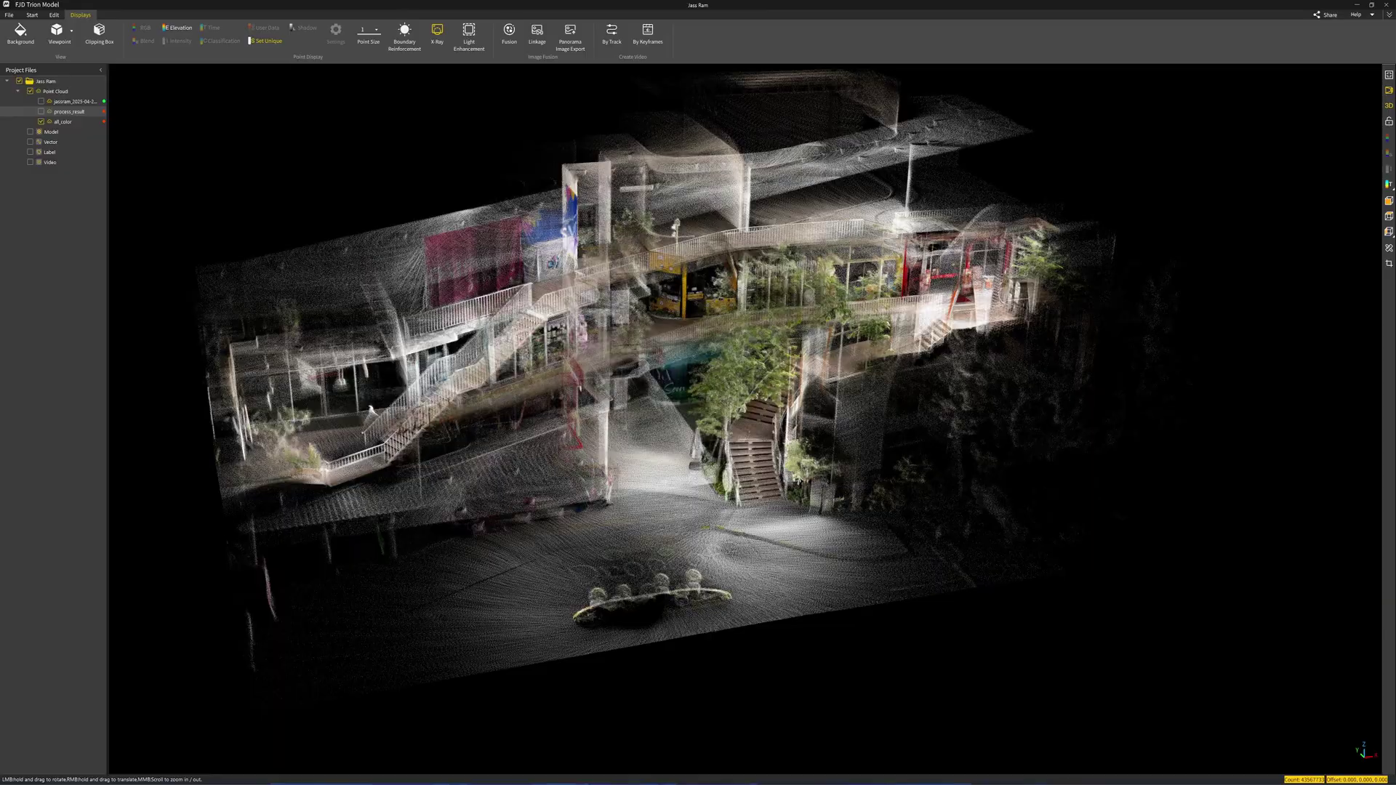
pyautogui.moveTo(1018, 727); pyautogui.dragTo(663, 390)
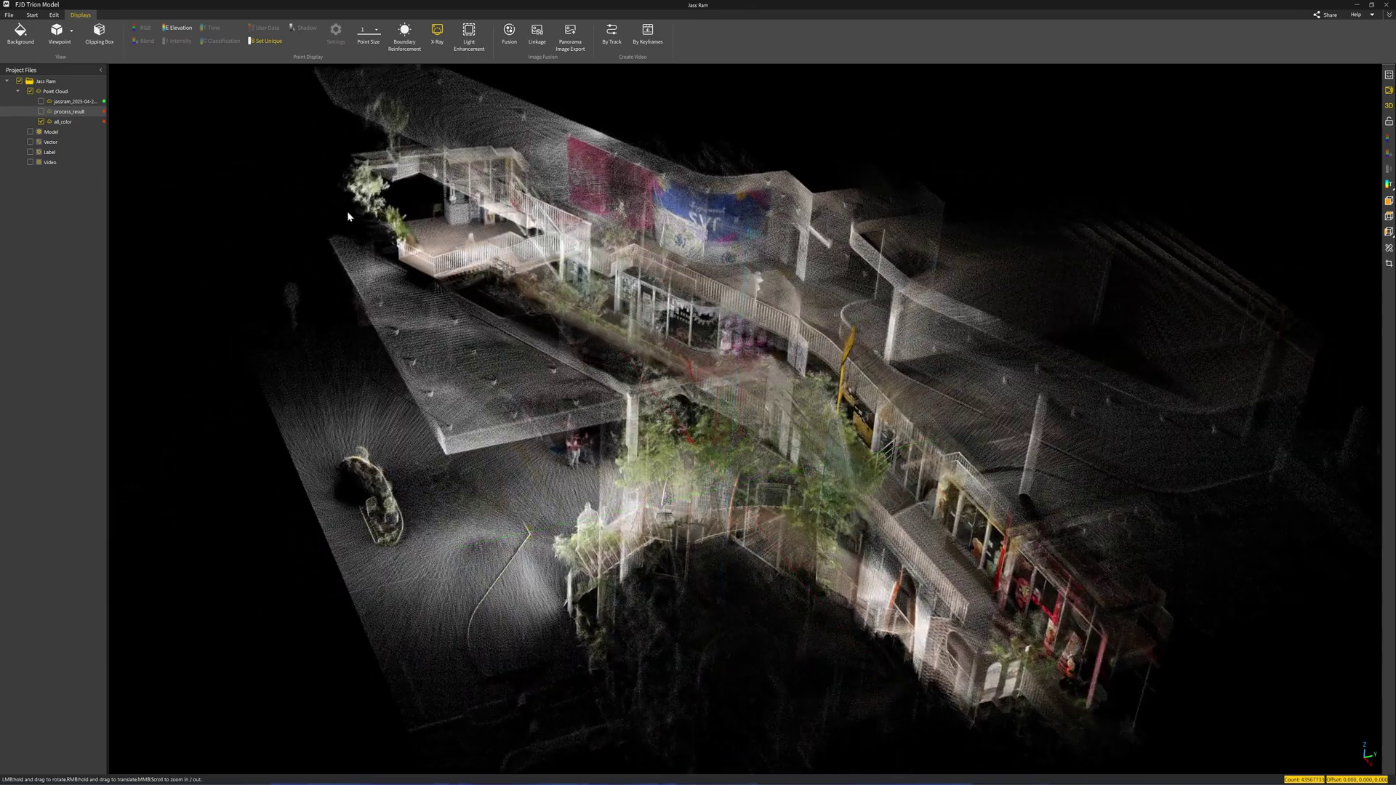
pyautogui.click(41, 102)
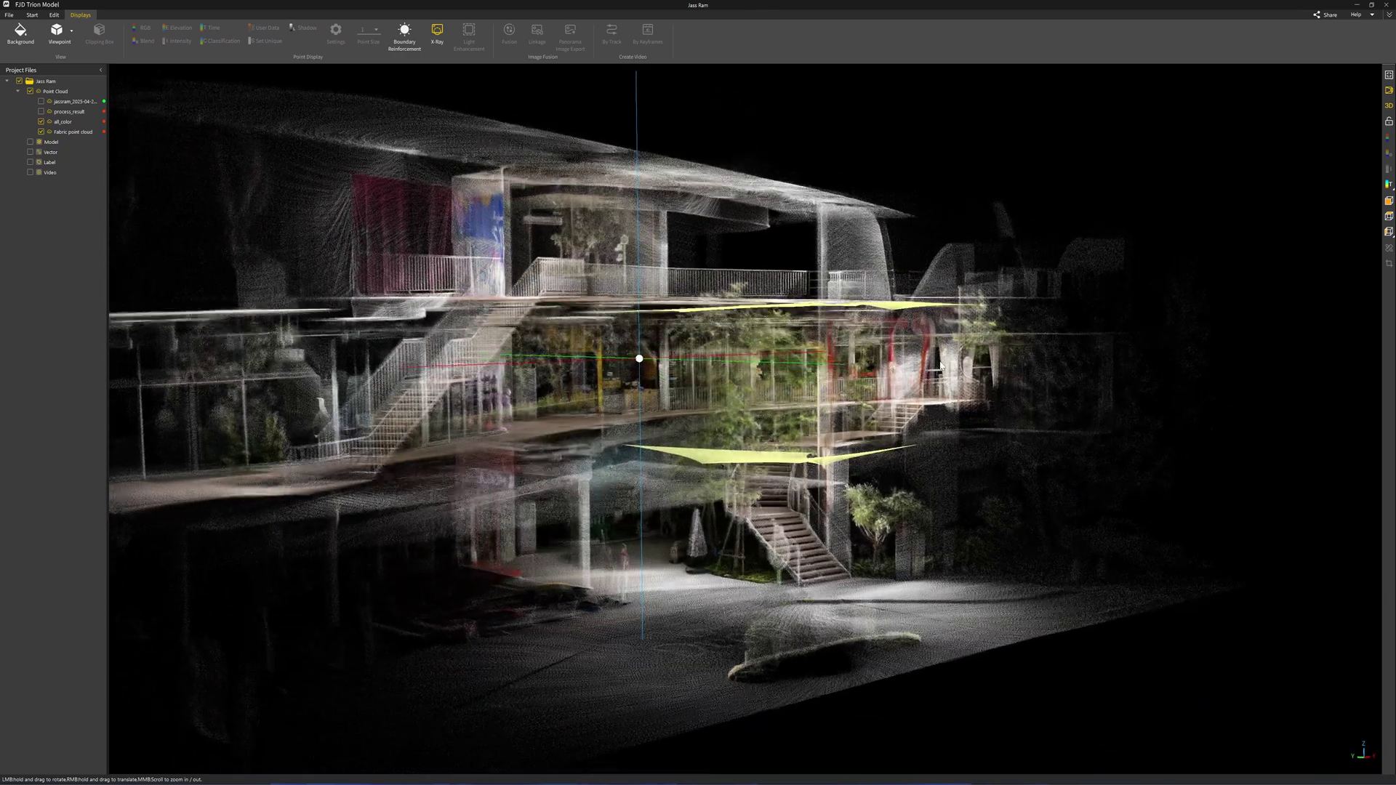
# Step: Orbit to a high oblique view over the yellow shade sails, mural wall and stairways
pyautogui.moveTo(940, 366); pyautogui.dragTo(884, 484)
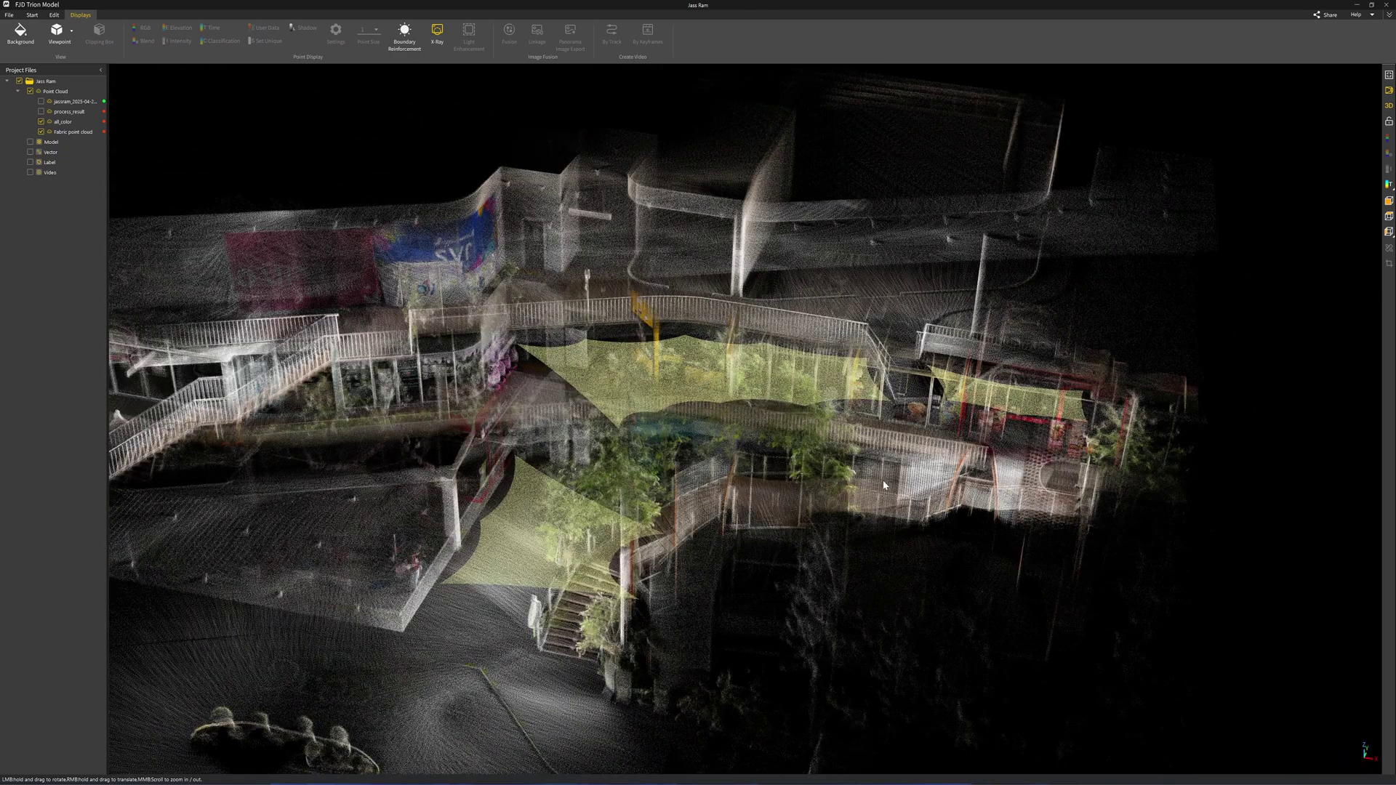